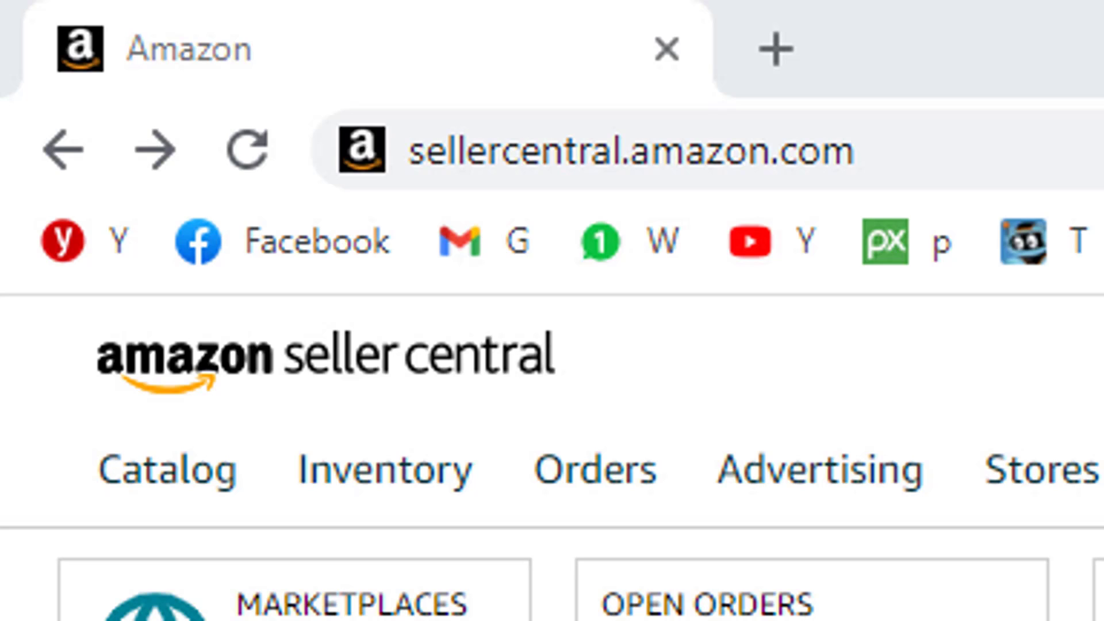
Step: Reload the Seller Central home page from the address bar
left_click(633, 151)
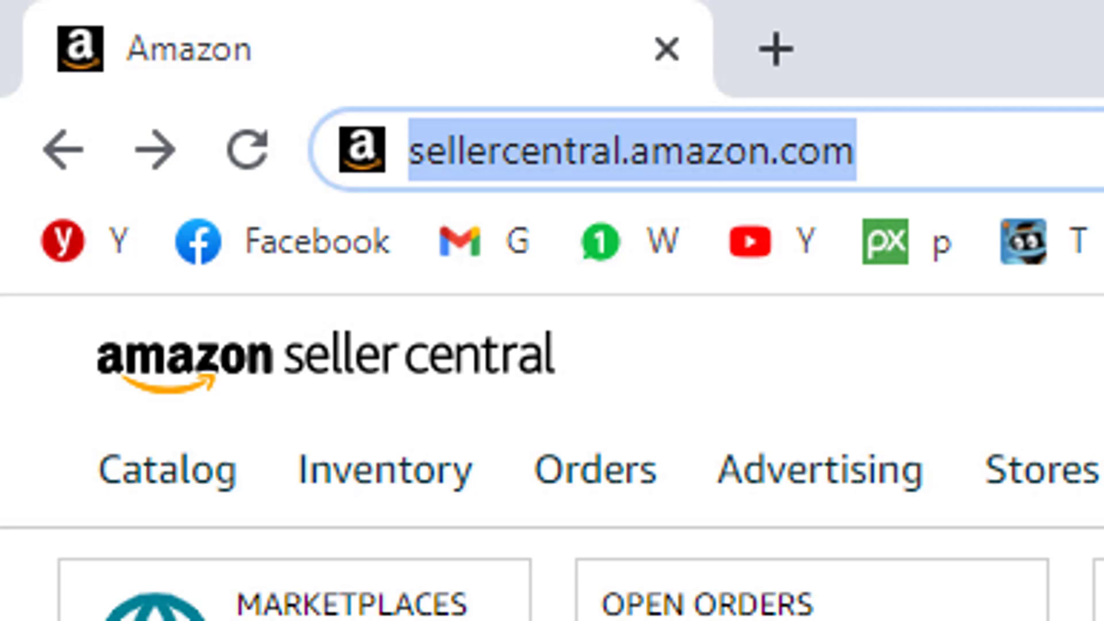
key("Return")
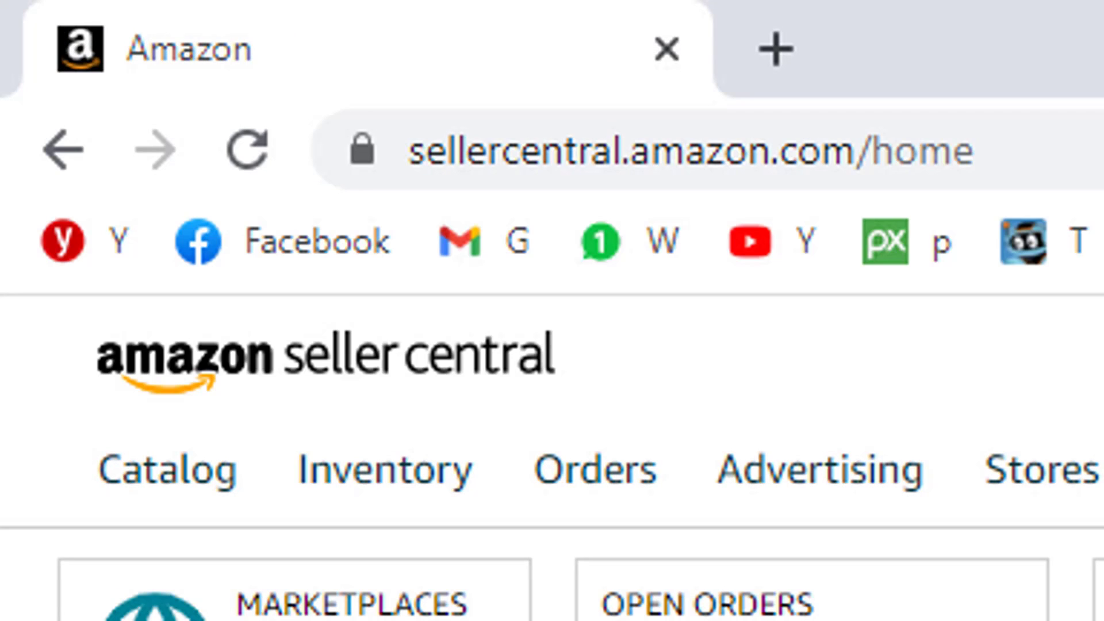
mouse_move(833, 486)
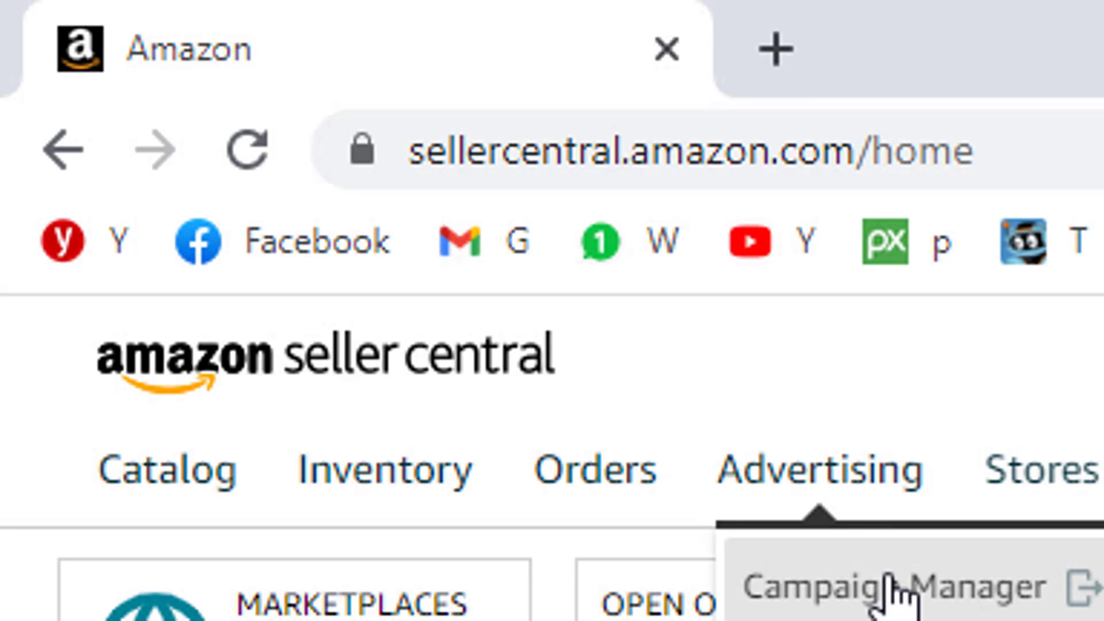
Step: Start a new Sponsored Products campaign from Campaign Manager
left_click(1065, 589)
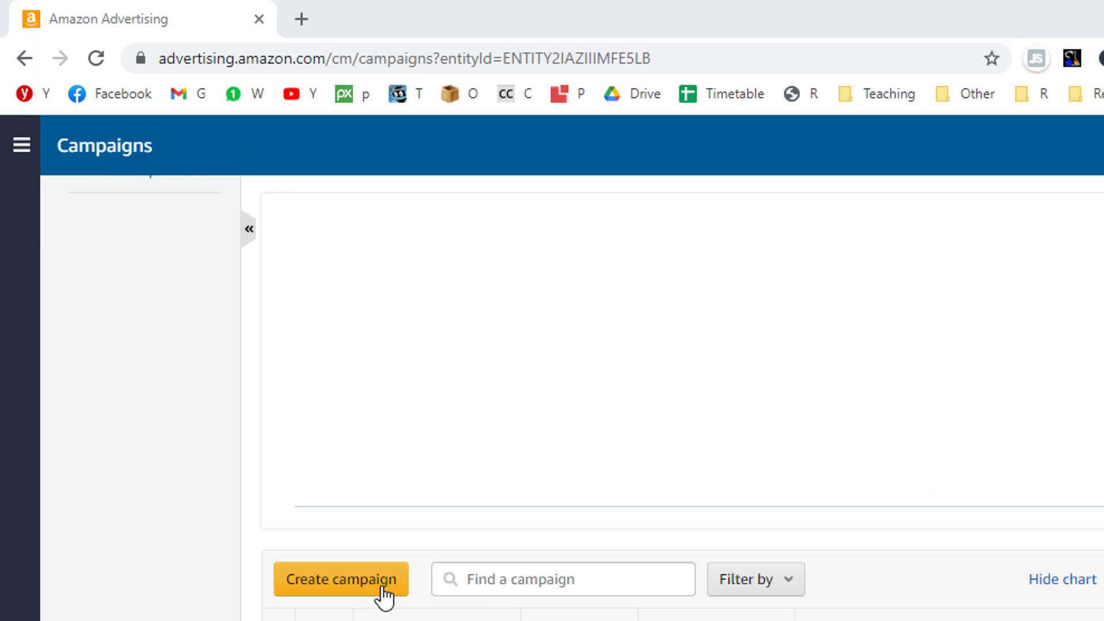
left_click(382, 585)
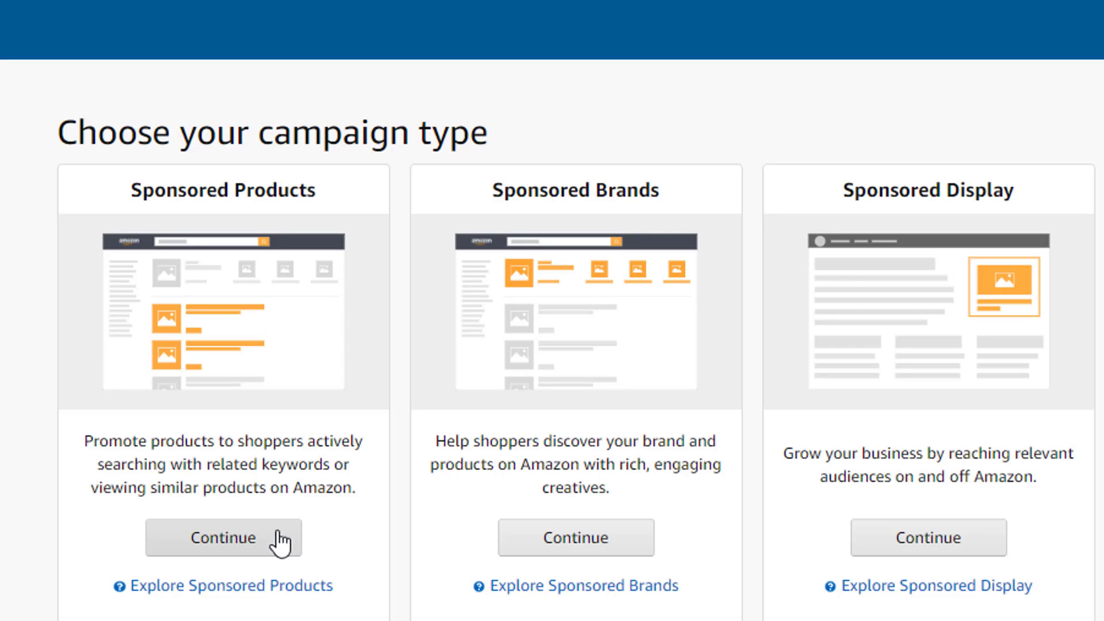
left_click(277, 536)
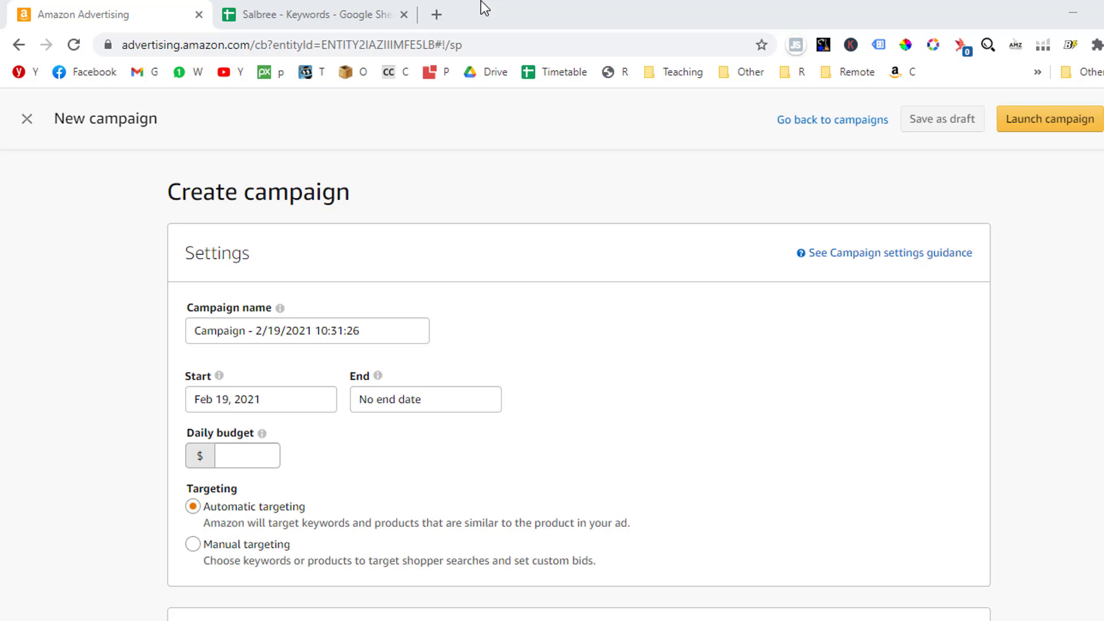
Step: Copy the keyword 'silicone popcorn popper' from cell A2 of the keyword sheet
left_click(373, 14)
left_click(261, 246)
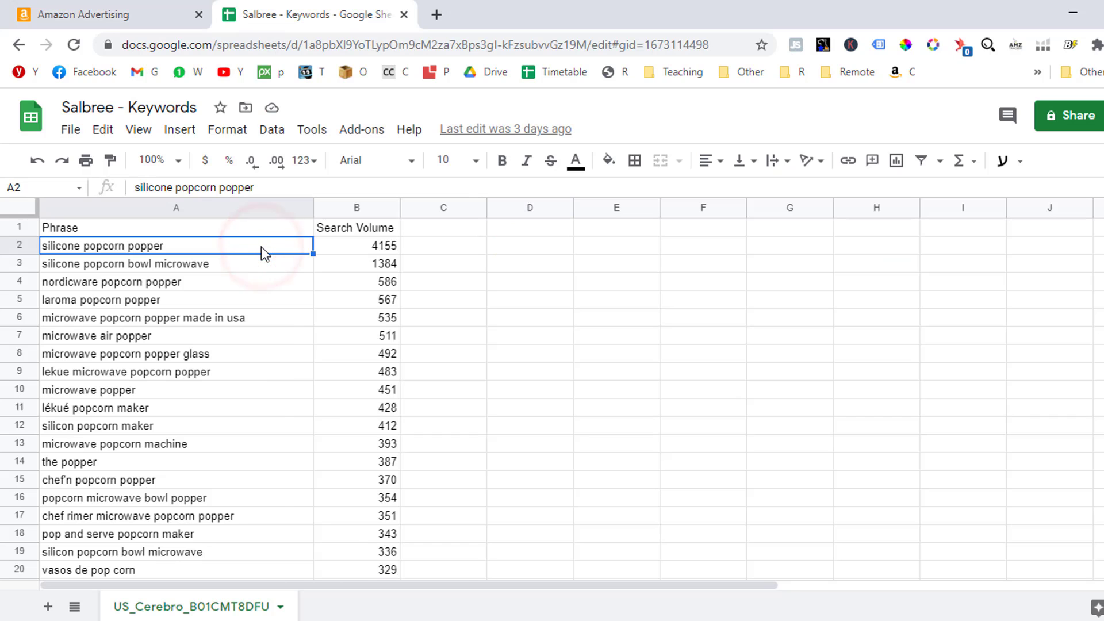
right_click(261, 247)
left_click(321, 190)
Step: Replace the default campaign name with the pasted keyword 'silicone popcorn popper'
left_click(171, 19)
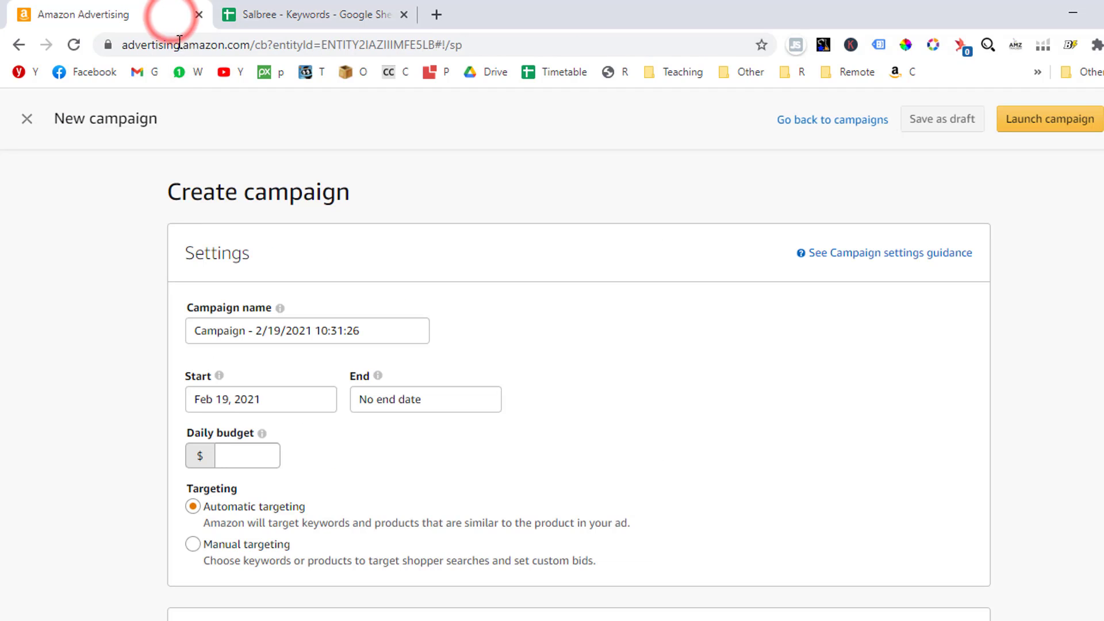
left_click(381, 334)
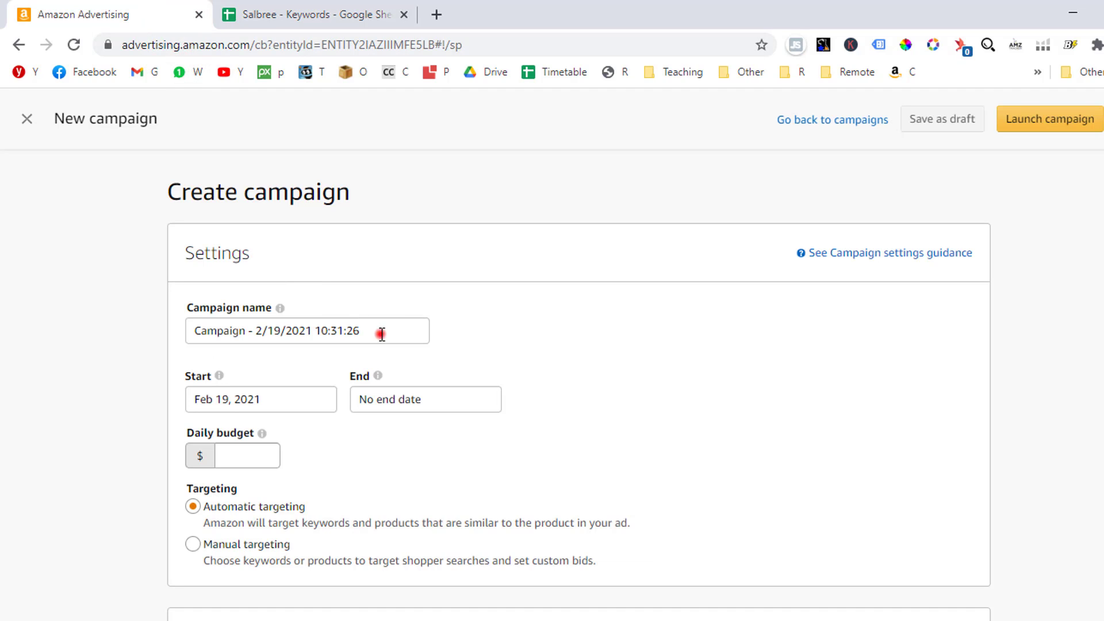
double_click(381, 334)
triple_click(381, 334)
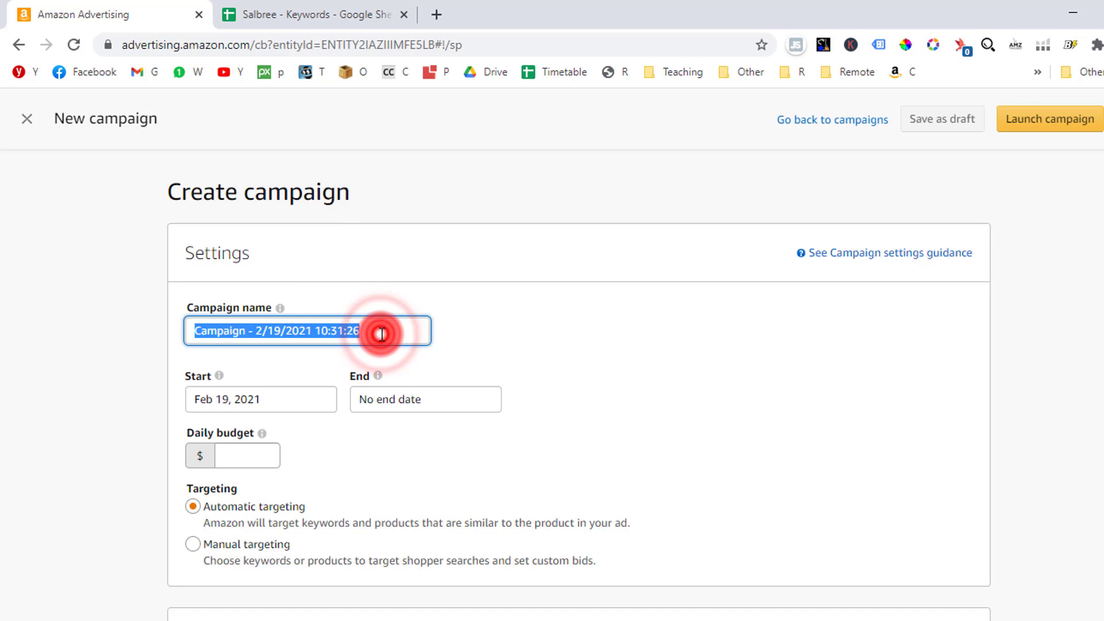
key("ctrl+v")
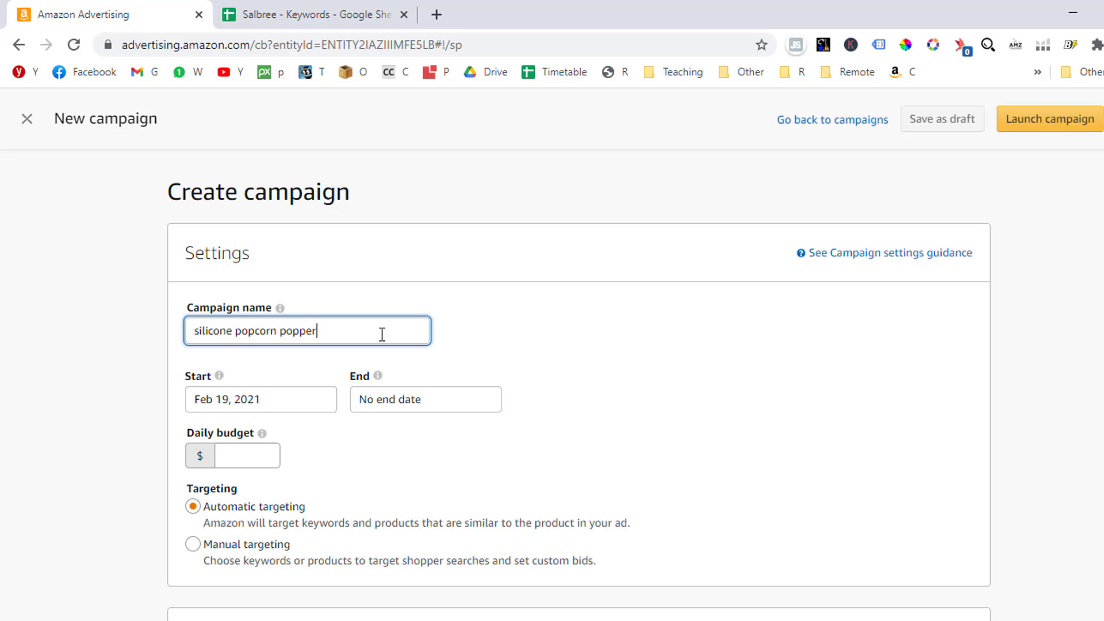
Step: Capitalize the campaign name to 'Silicone Popcorn Popper'
left_click(195, 332)
key("Delete")
type("S")
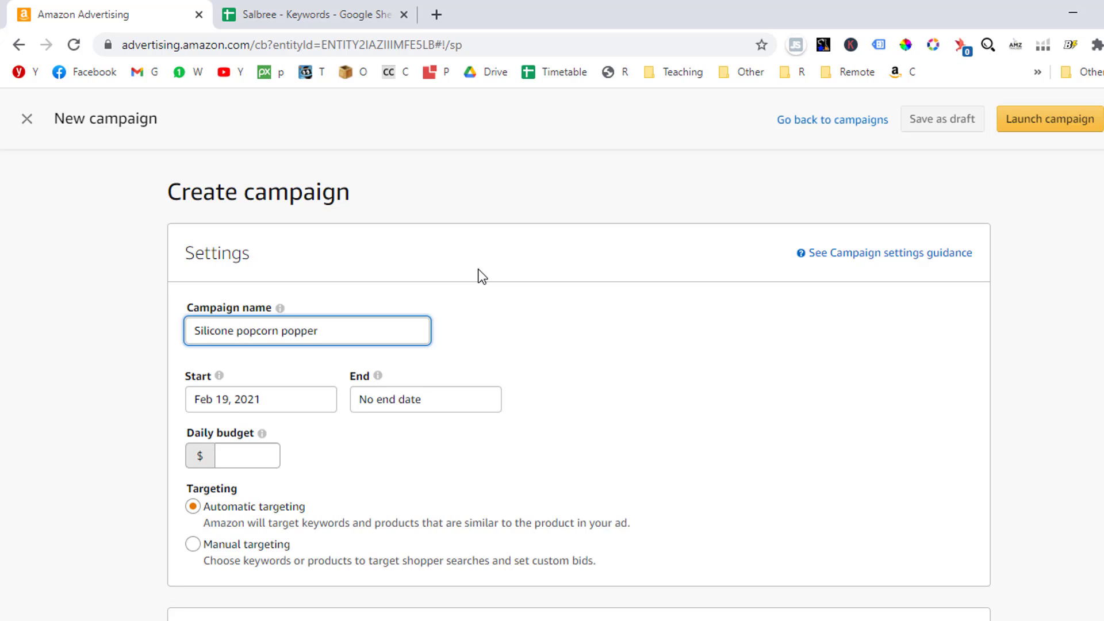
key("Delete")
type("P")
key("Right")
key("Right")
key("Right")
key("Right")
key("Right")
key("Right")
key("Right")
key("Right")
key("BackSpace")
type("P")
Step: Append ' | Broad |' to the end of the campaign name
left_click(411, 329)
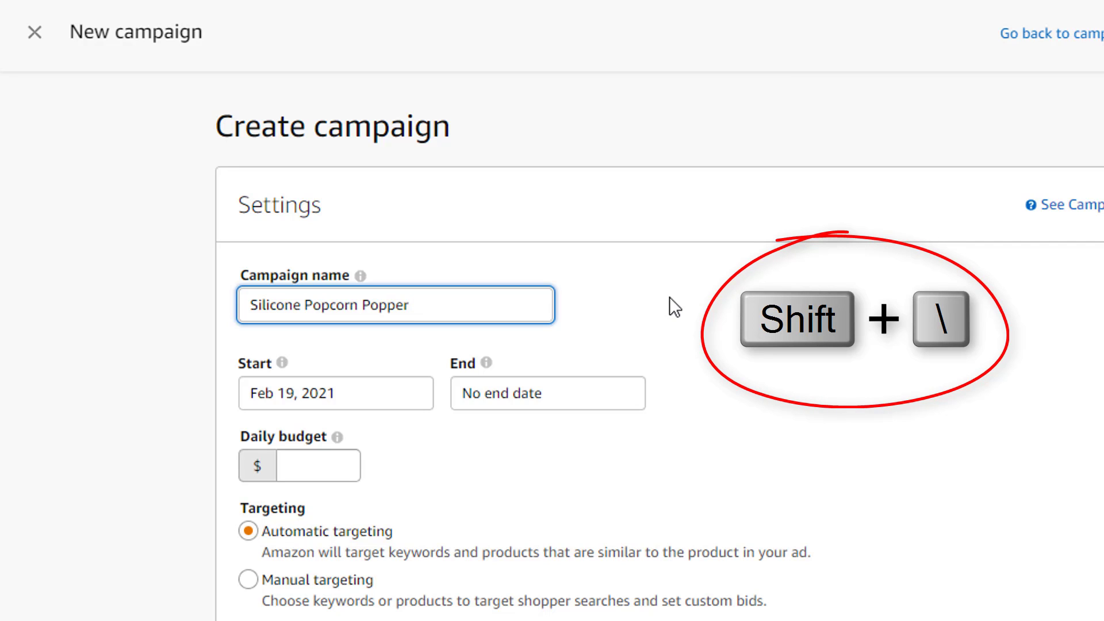
type("|")
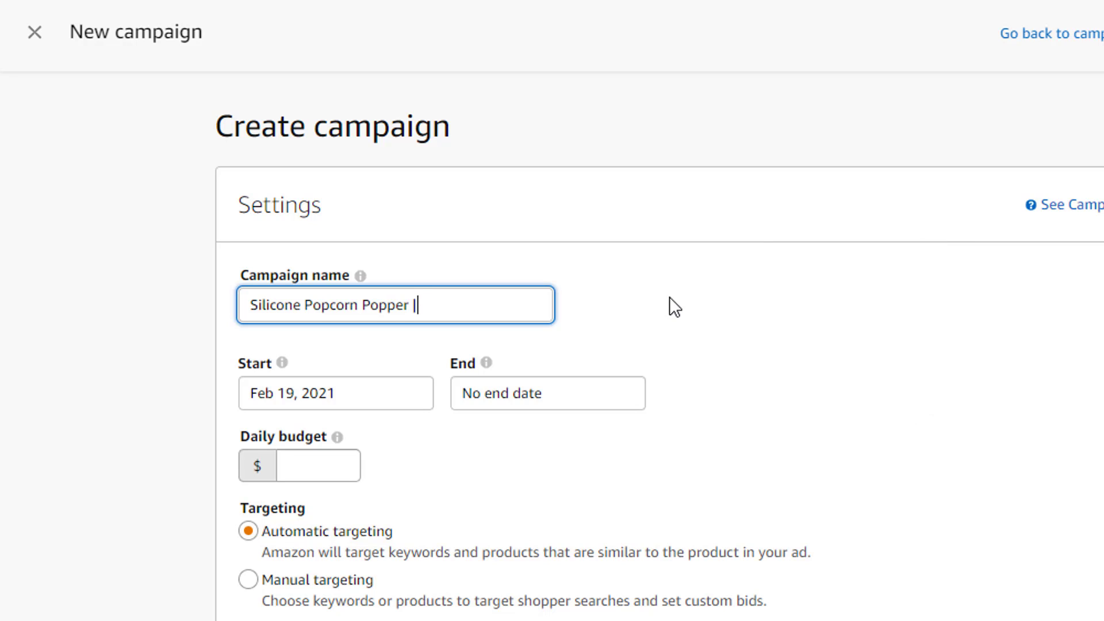
type(" B")
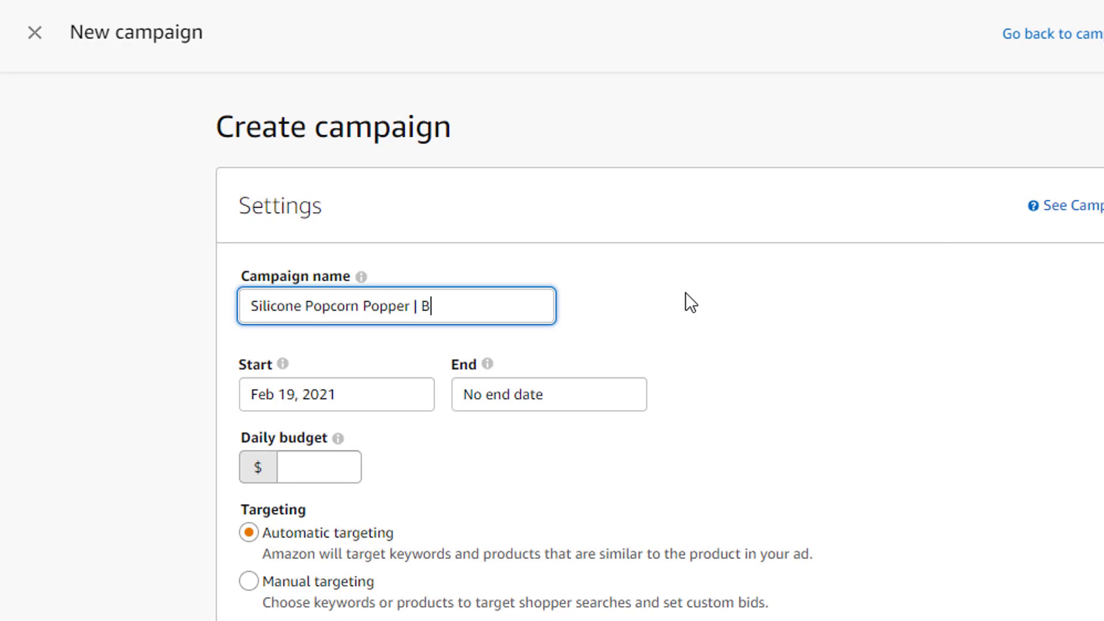
type("road |")
Step: Copy the popcorn maker's ASIN B08SL32KHR from its product page address and Product information
left_click(667, 12)
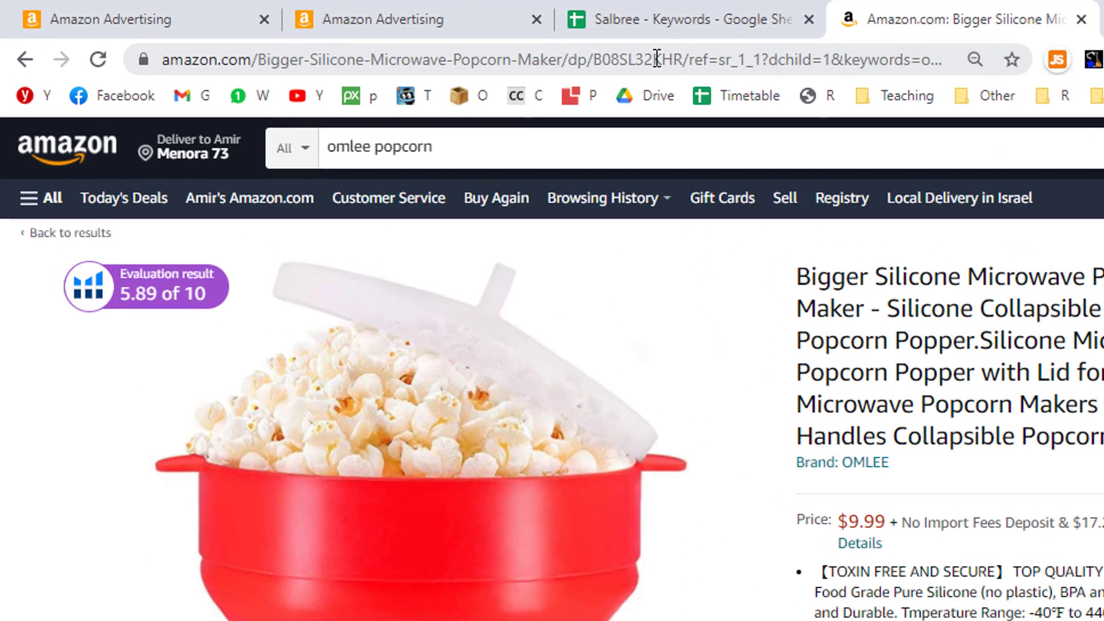
left_click(494, 44)
double_click(657, 59)
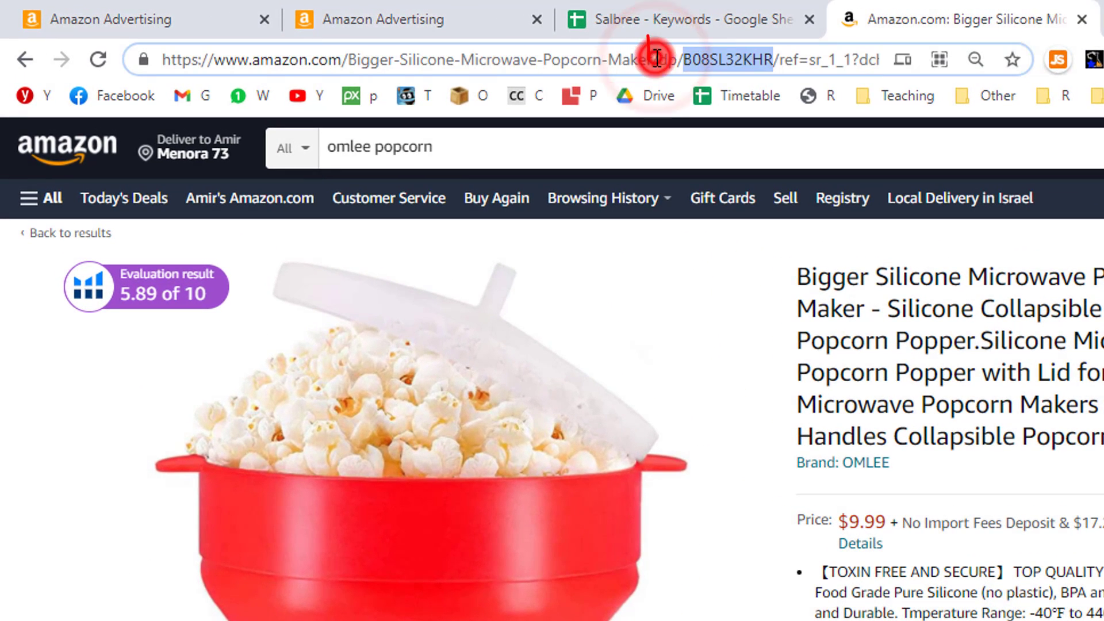
right_click(761, 58)
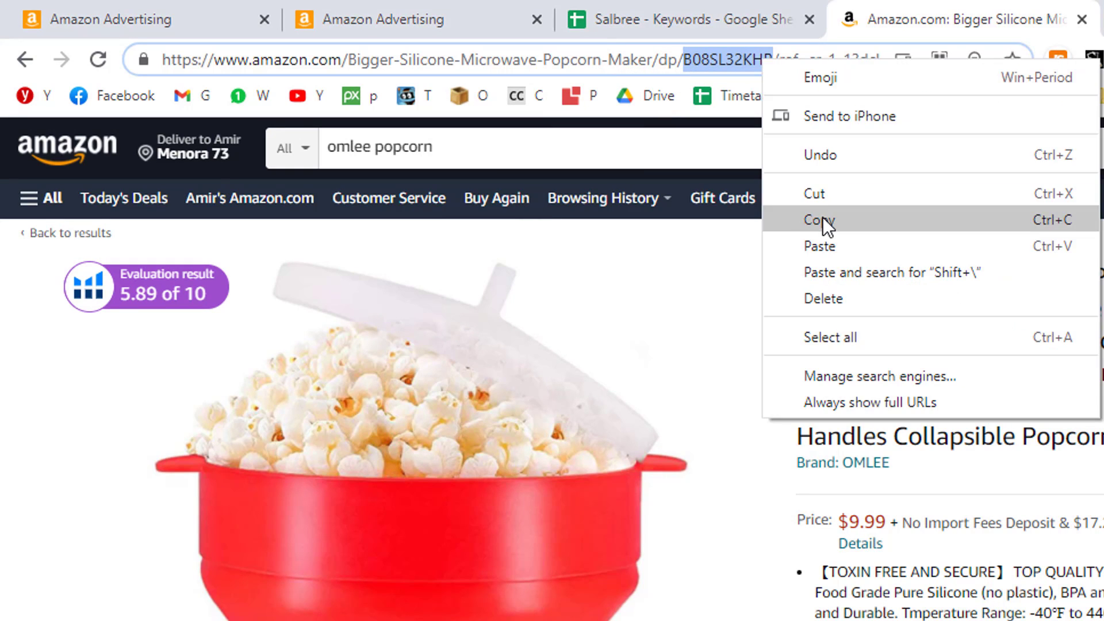
left_click(821, 217)
double_click(493, 445)
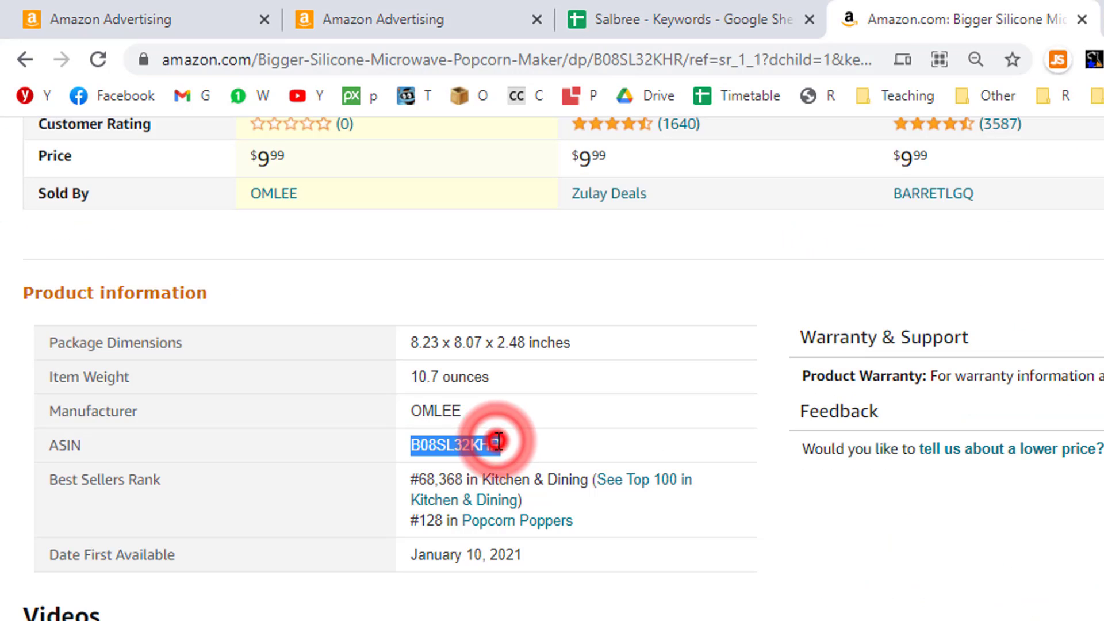
right_click(499, 442)
left_click(539, 455)
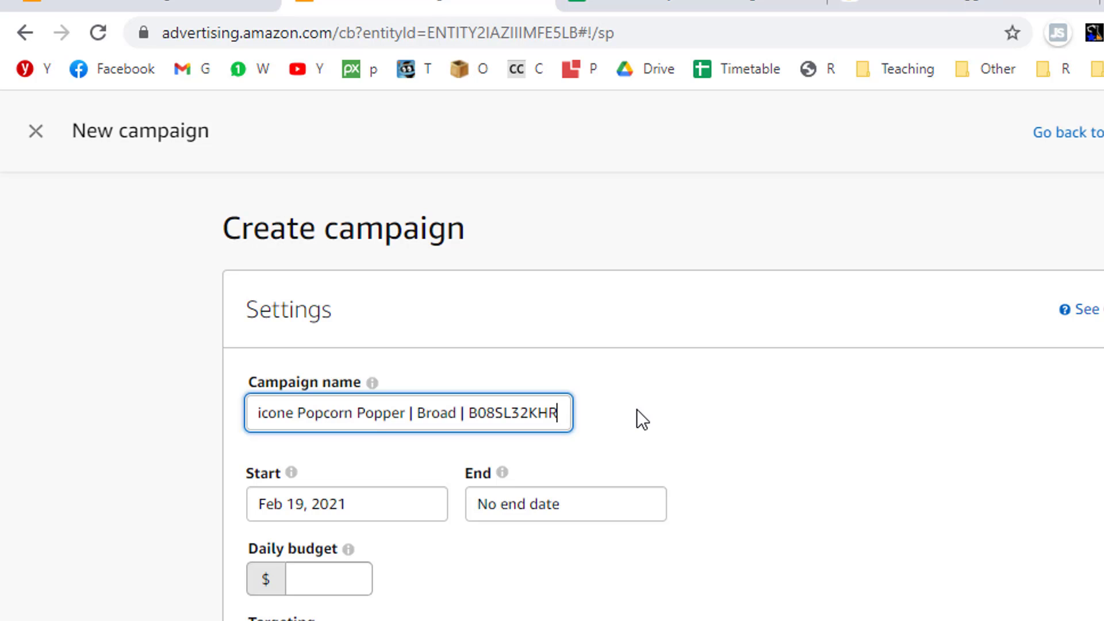
Step: Enter a $50.00 daily budget for the campaign
left_click(353, 584)
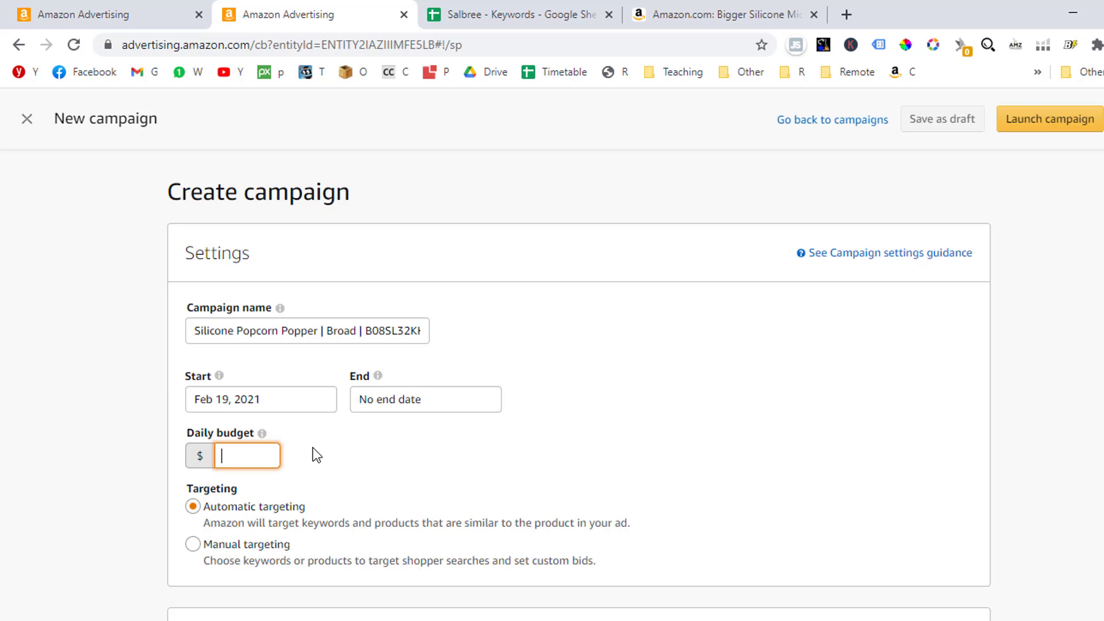
type("50")
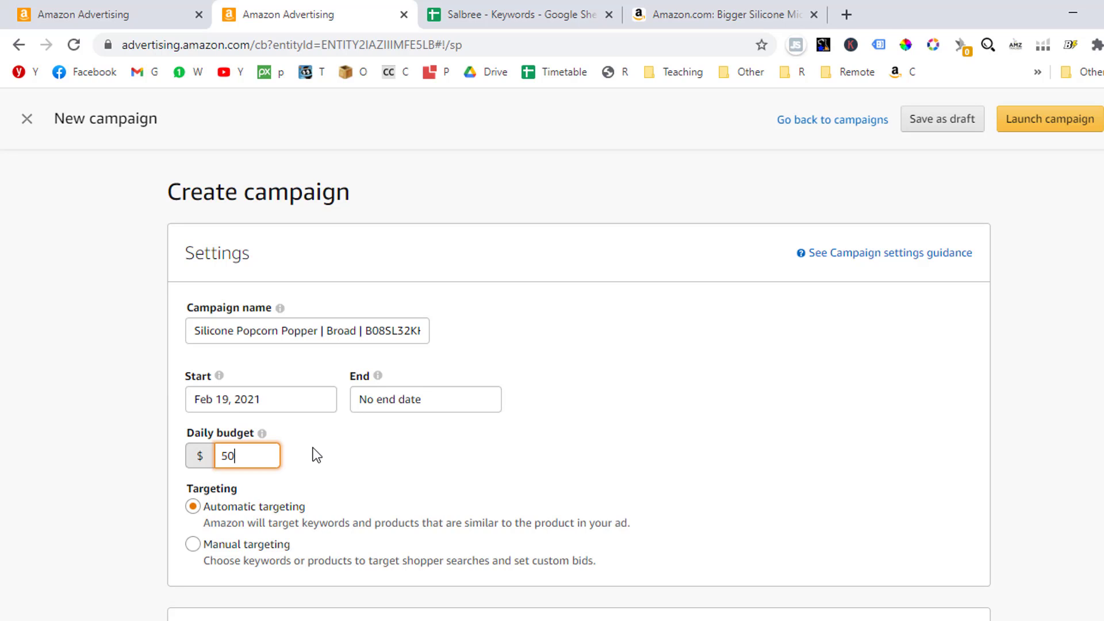
left_click(400, 482)
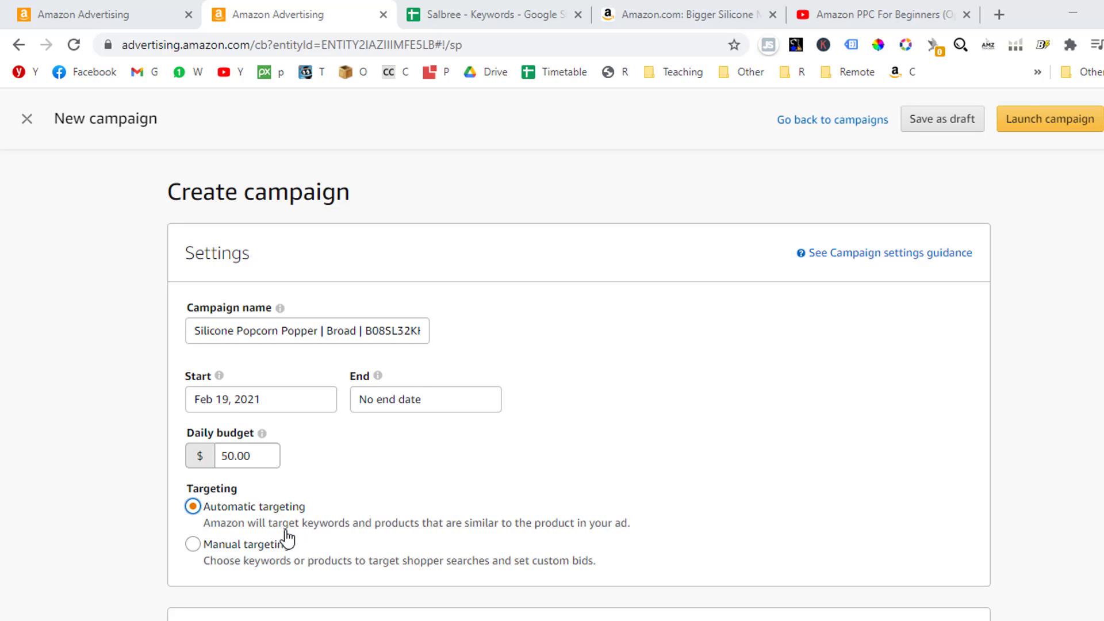
Step: Switch to manual targeting, keeping Dynamic bids - down only and the name Ad group 1
left_click(272, 546)
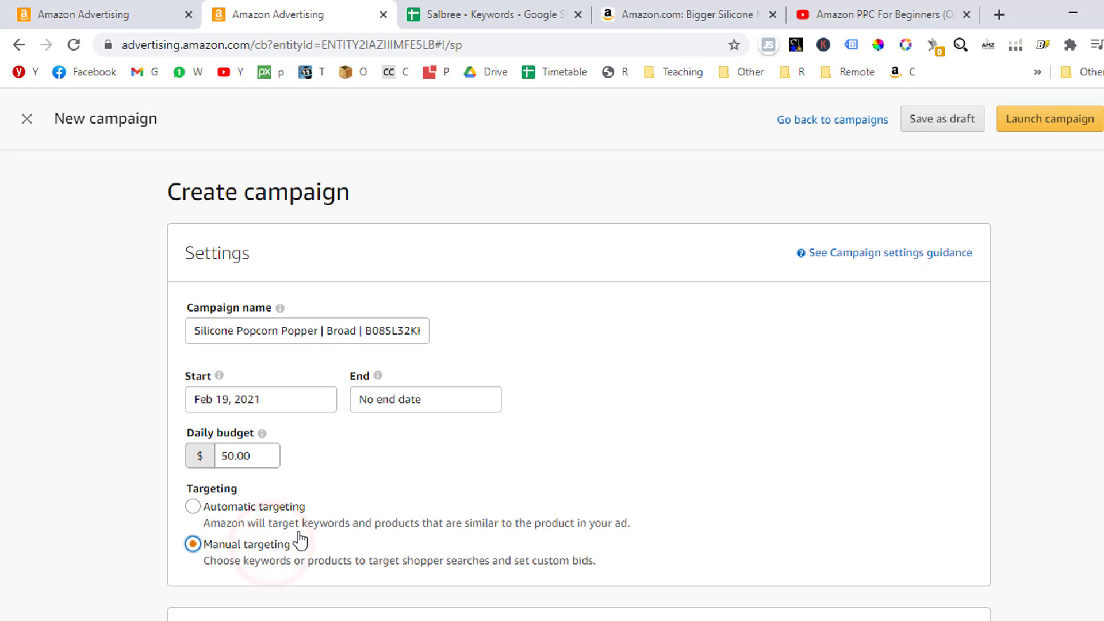
scroll(1077, 463, "down", 3)
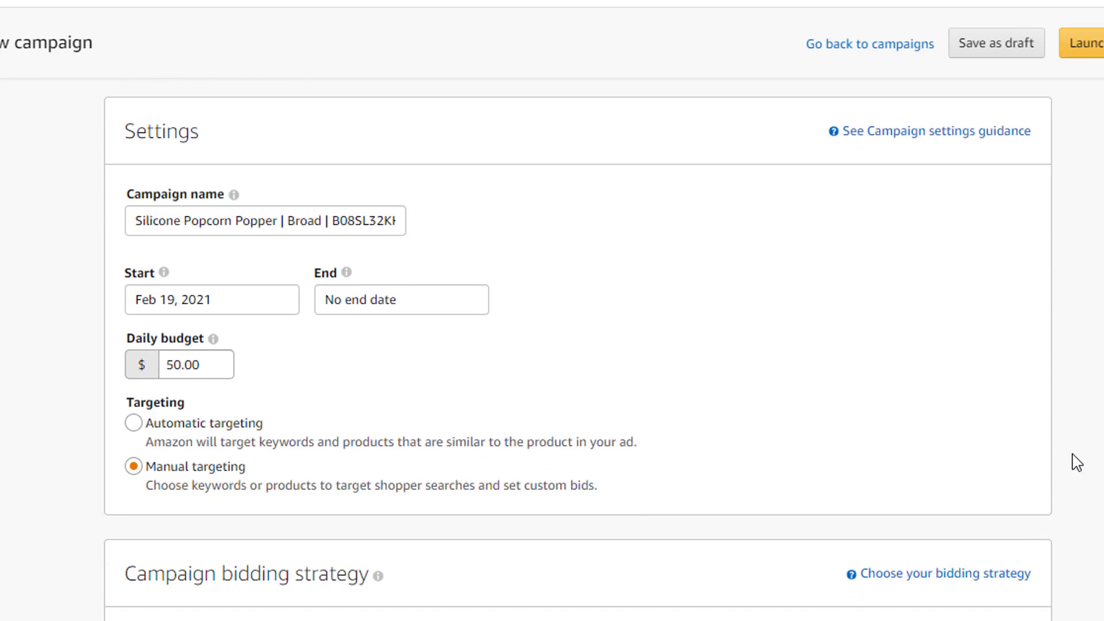
scroll(1077, 463, "down", 3)
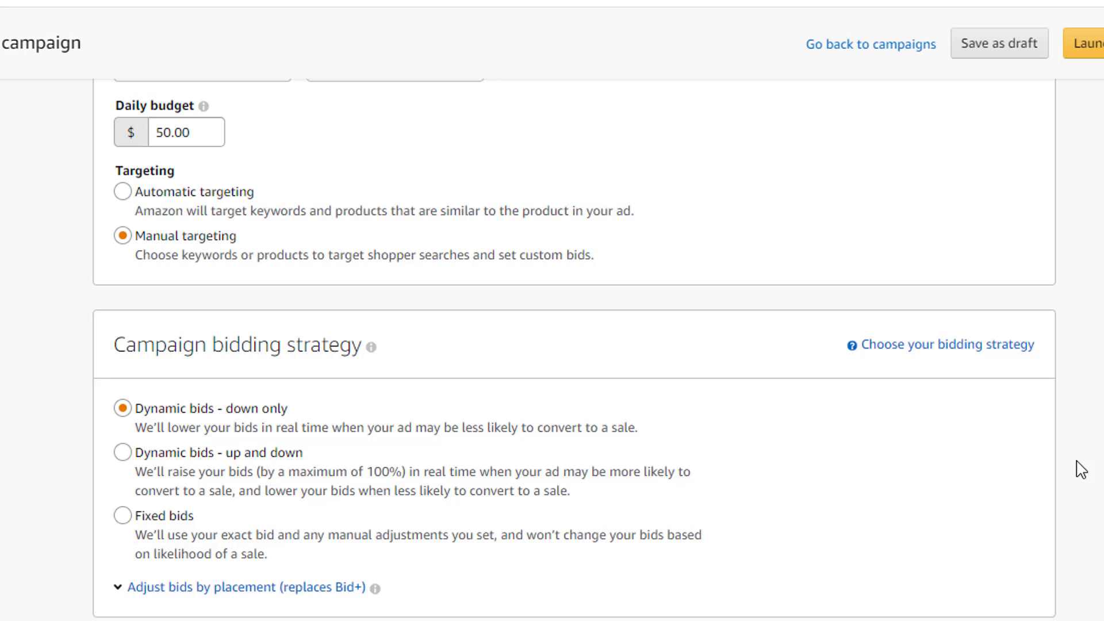
scroll(1081, 469, "down", 4)
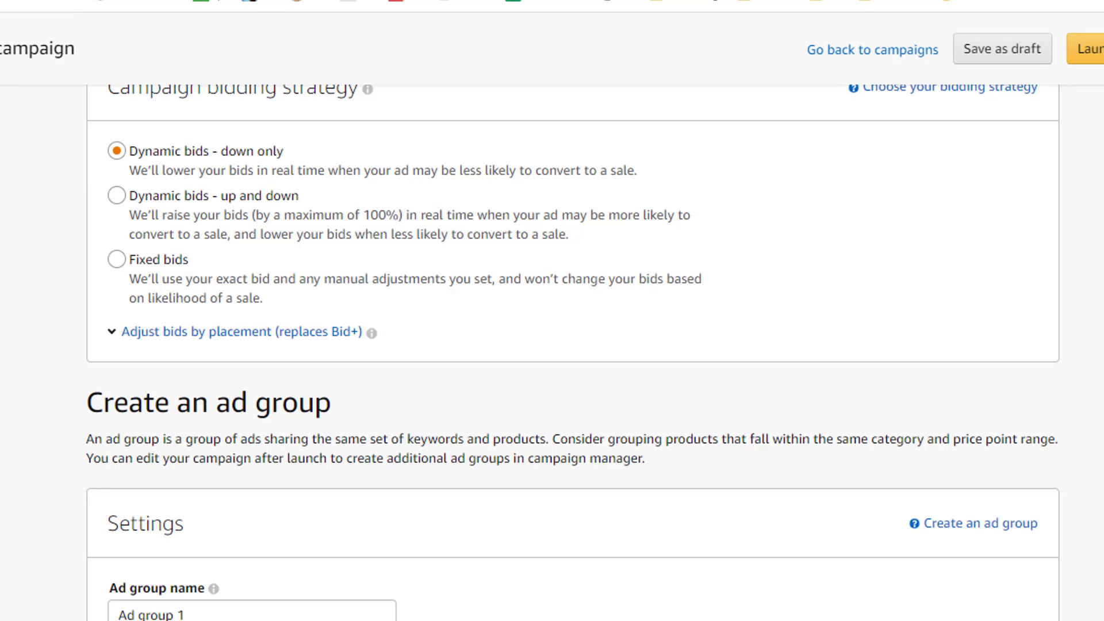
scroll(573, 352, "down", 2)
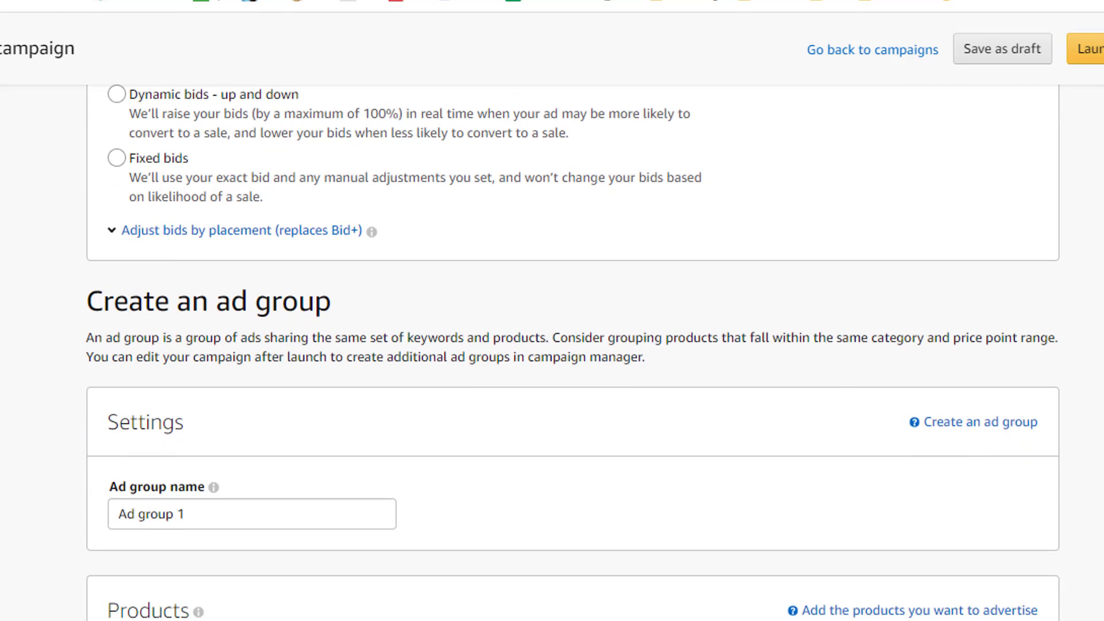
scroll(573, 352, "up", 1)
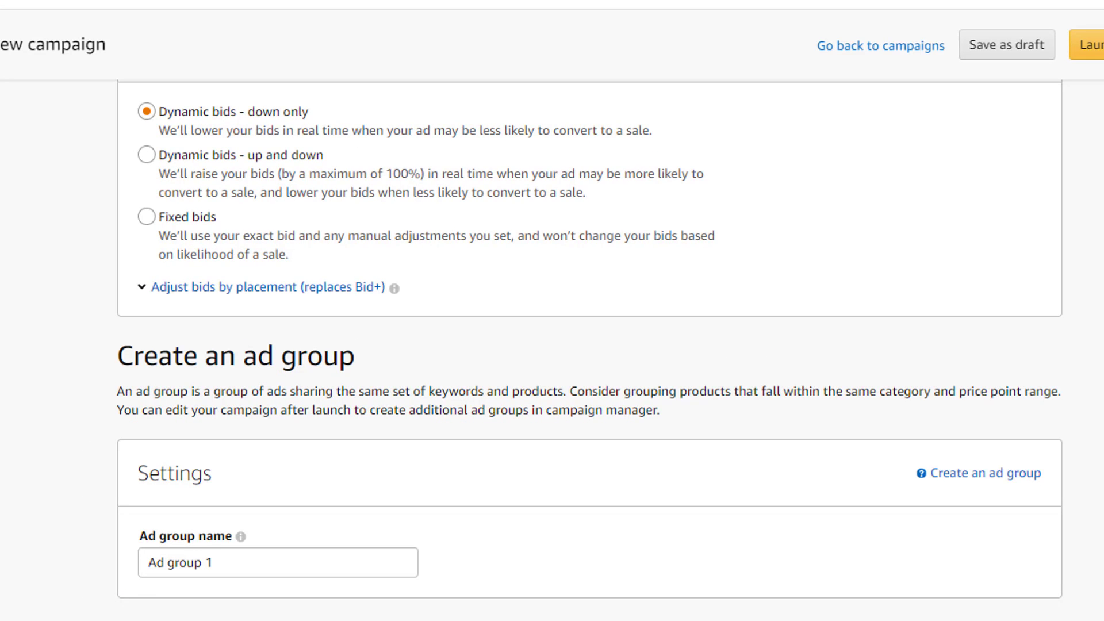
scroll(589, 350, "down", 7)
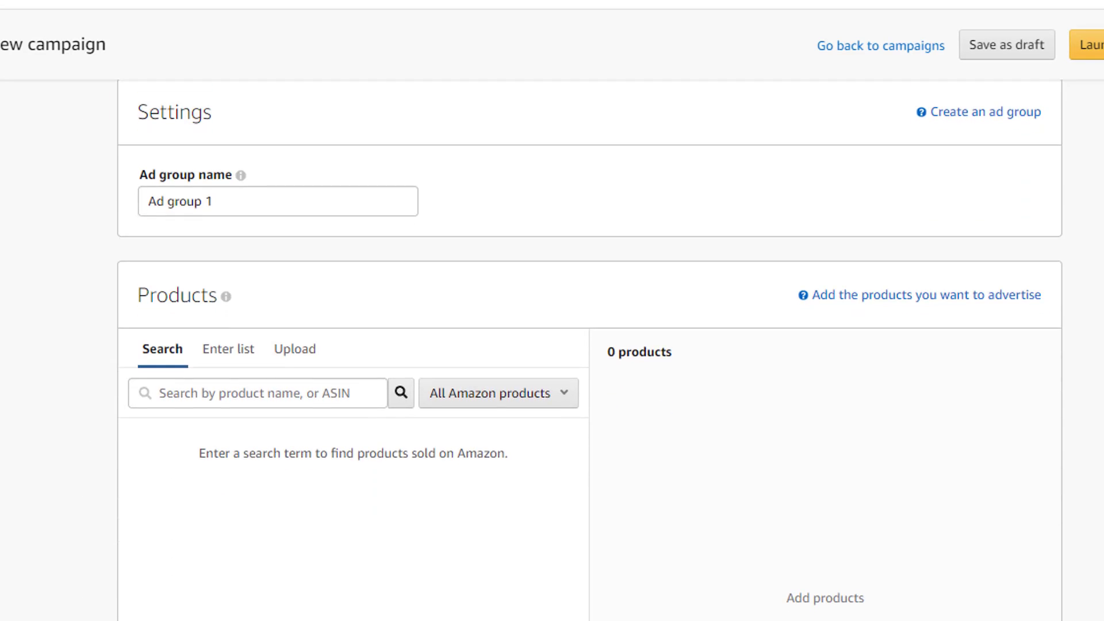
Step: Search Products for ASIN B08SL32KHR and add the popcorn maker to the campaign
scroll(589, 350, "down", 3)
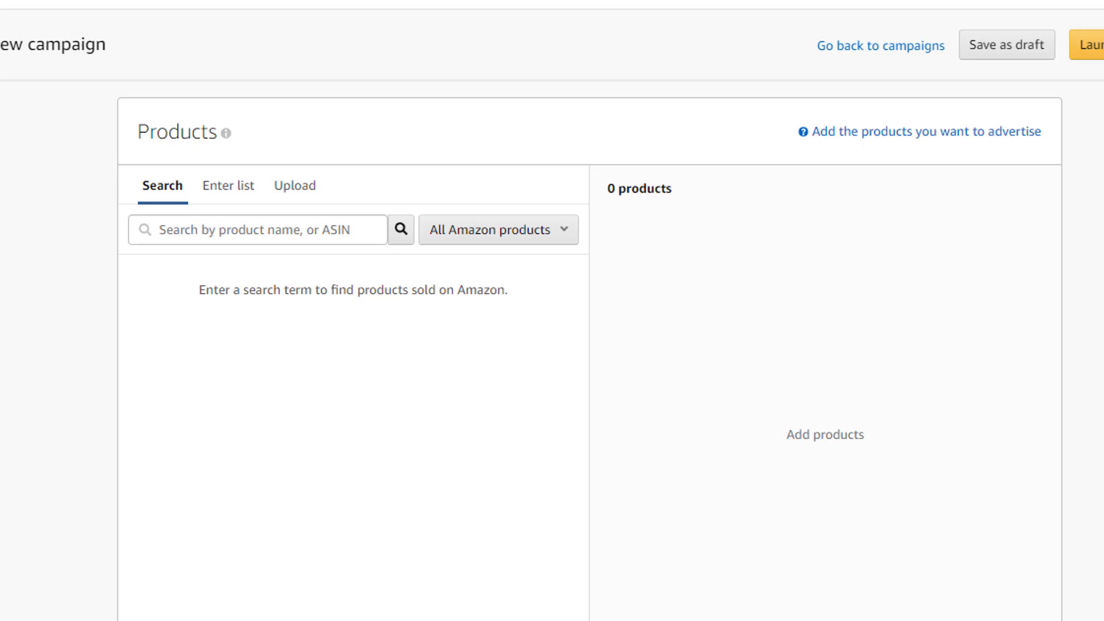
left_click(336, 231)
key("ctrl+v")
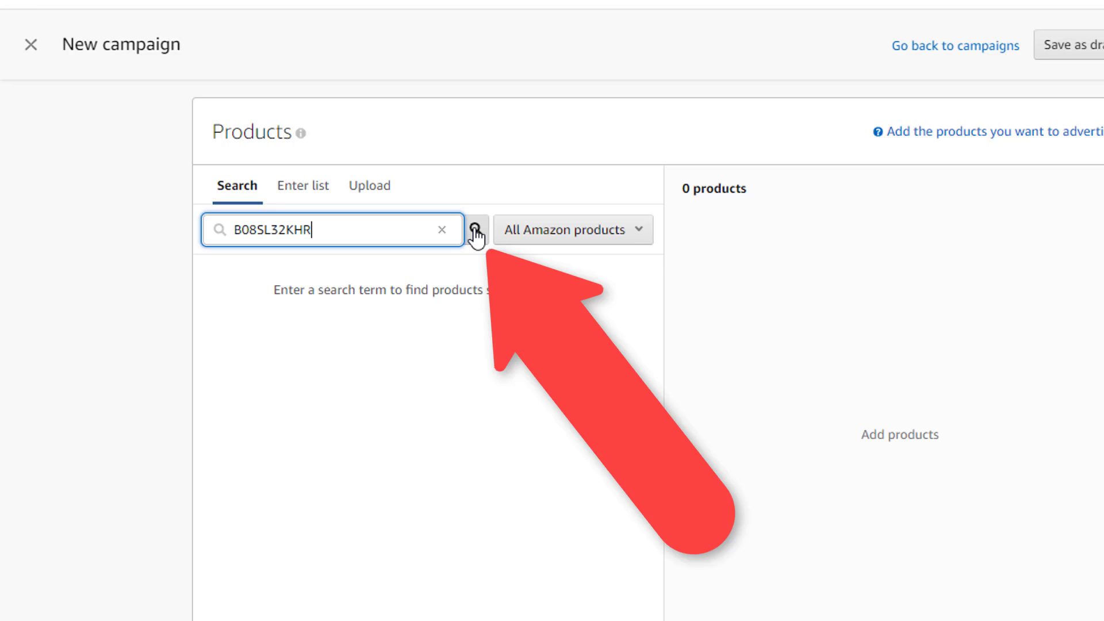
left_click(475, 232)
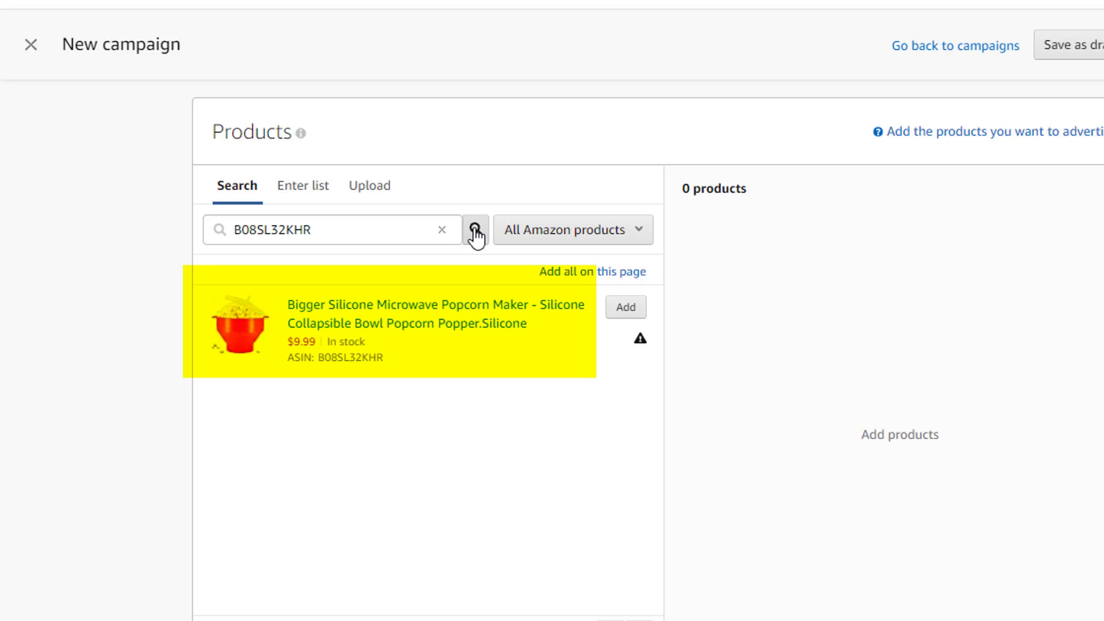
left_click(630, 313)
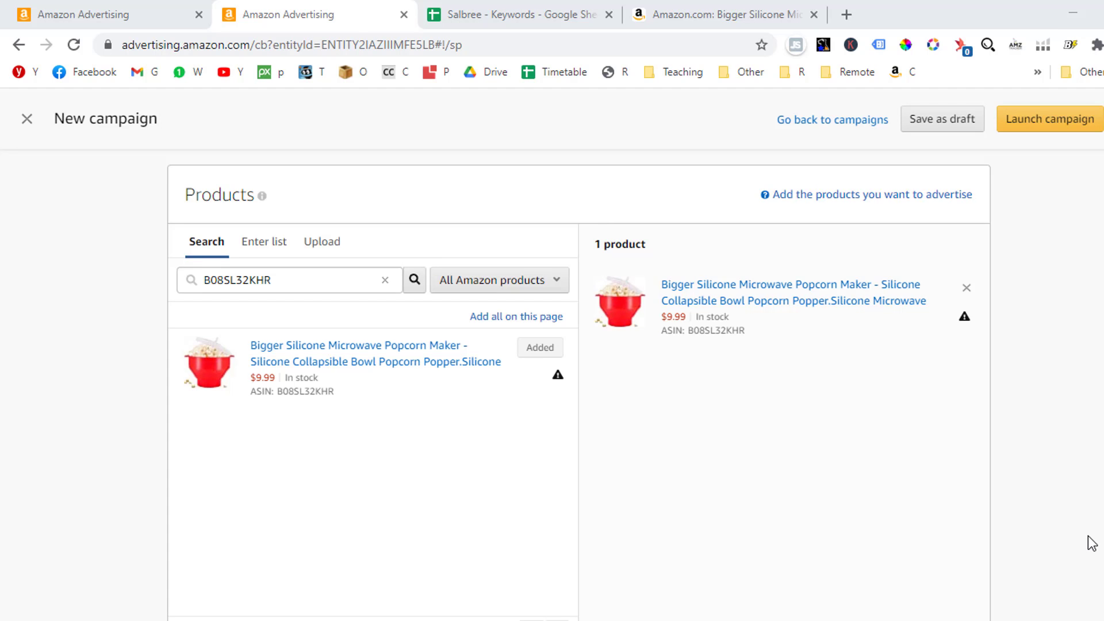
Step: Scroll down to Keyword targeting to see suggested keywords such as popcorn bowl
scroll(1092, 542, "down", 5)
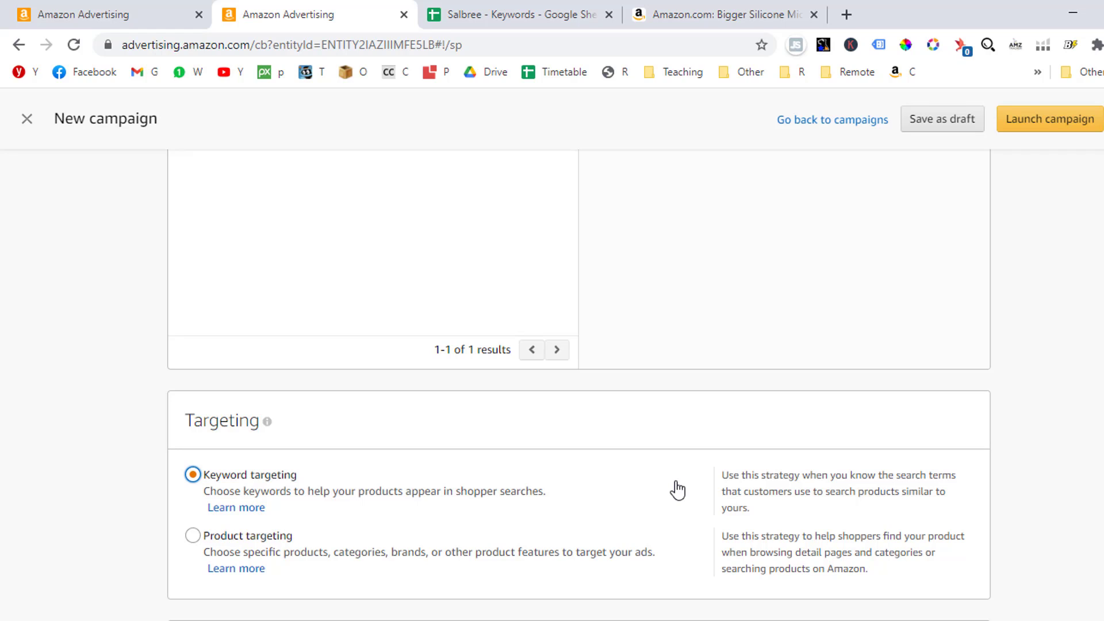
scroll(1026, 427, "down", 3)
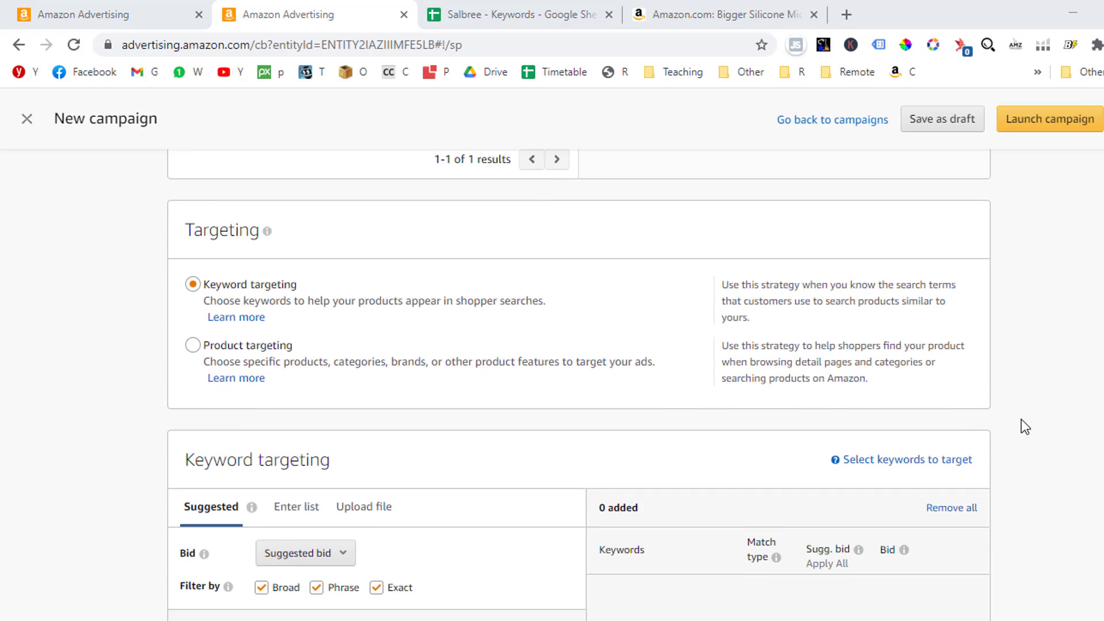
scroll(1025, 427, "down", 2)
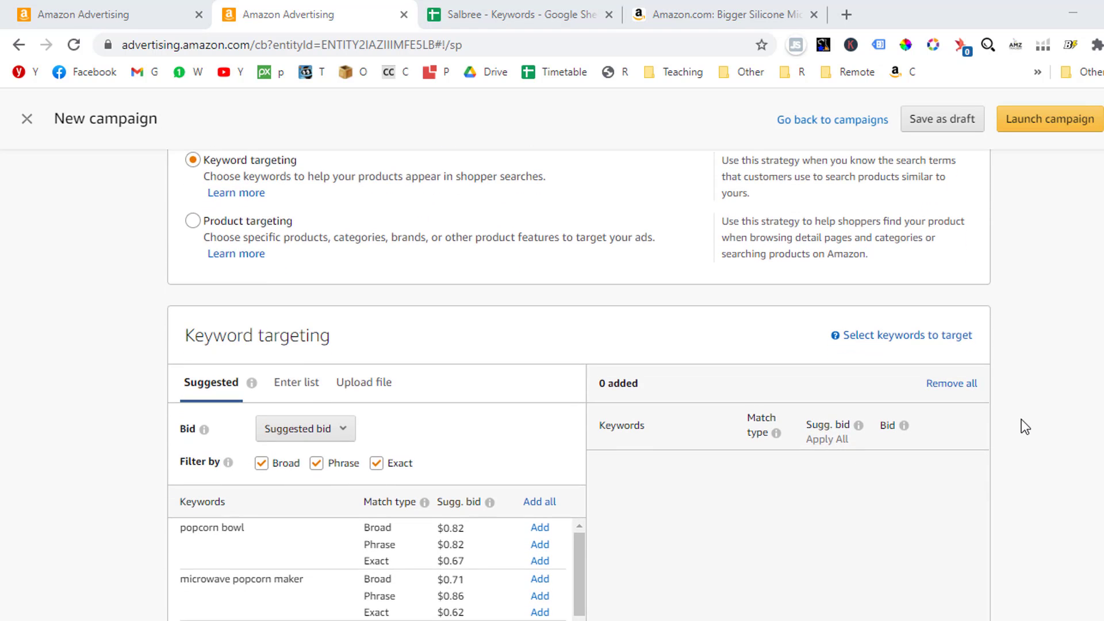
scroll(1026, 426, "down", 2)
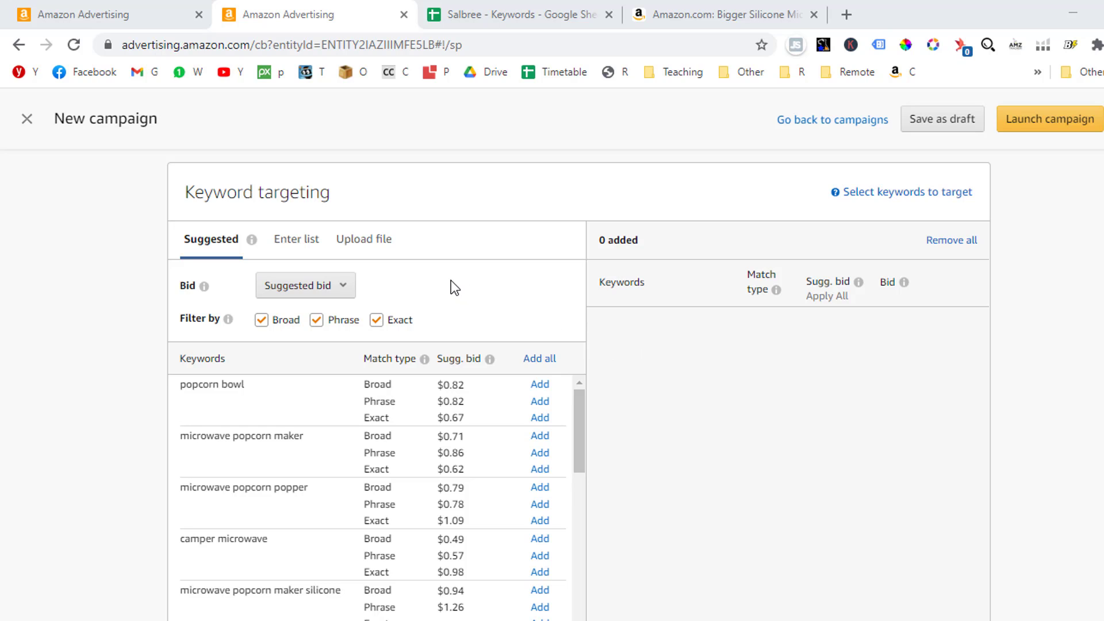
Step: Switch to the Enter list tab and untick the Broad, Phrase and Exact match types
left_click(308, 246)
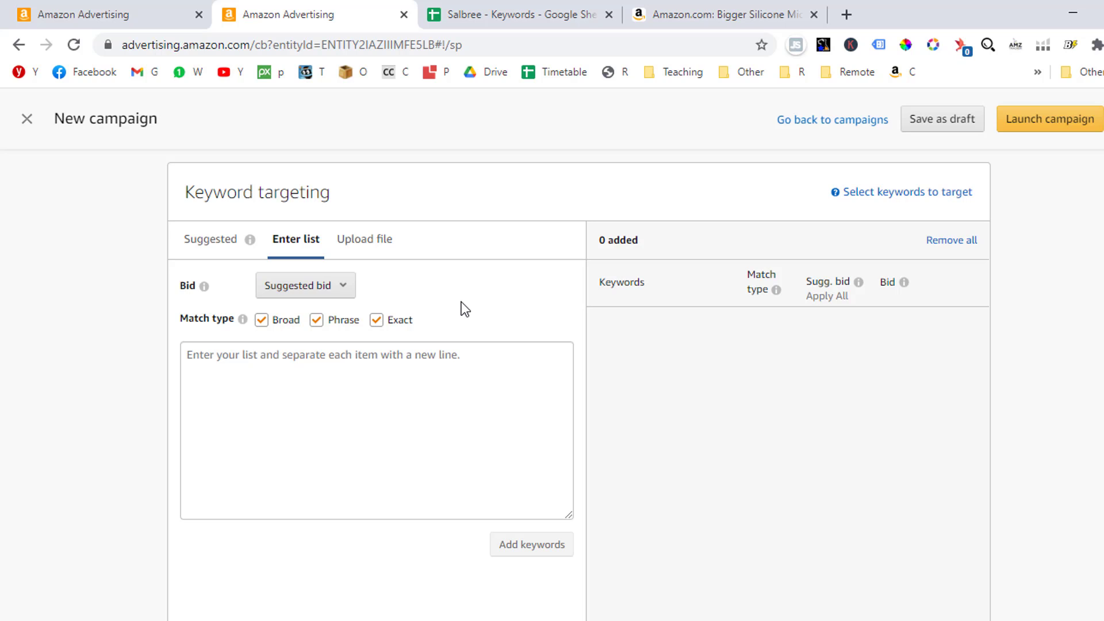
left_click(262, 320)
left_click(316, 320)
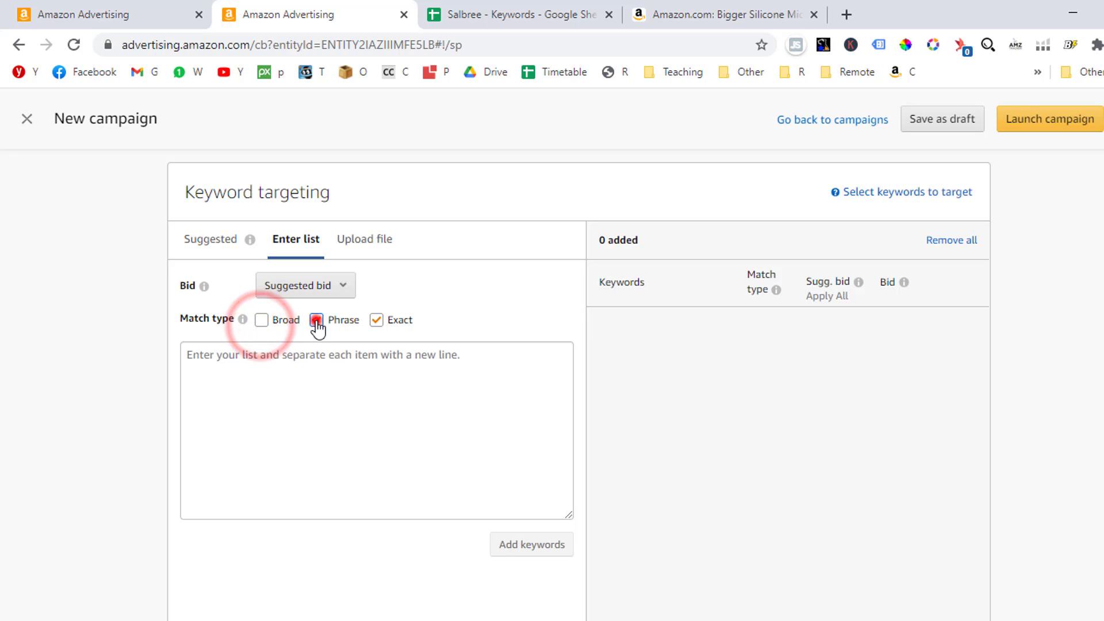
left_click(376, 321)
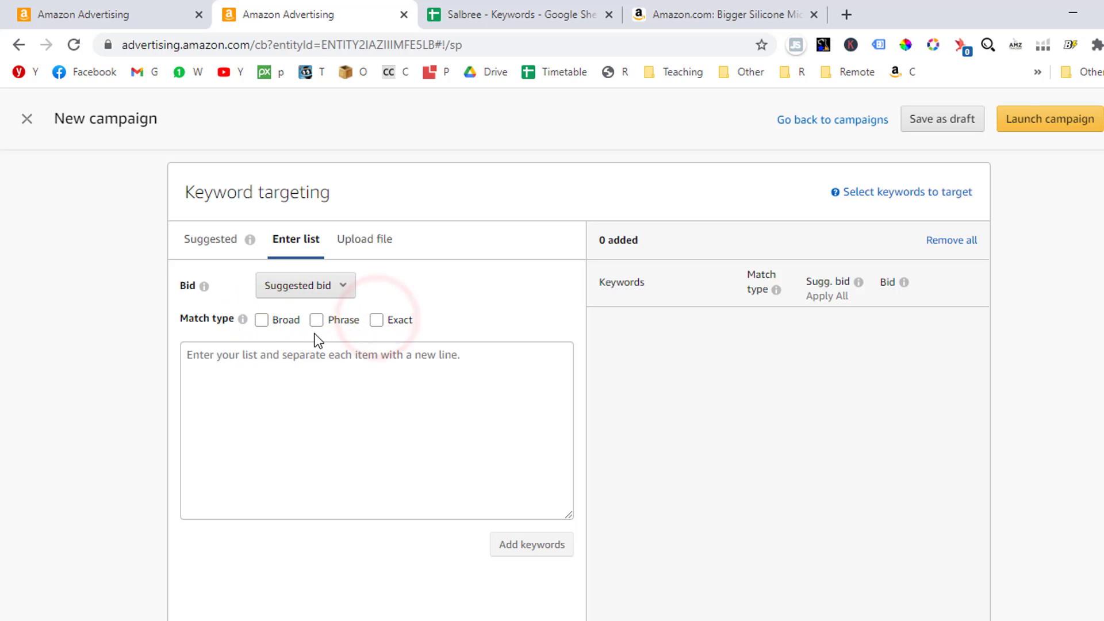
Step: Keep Broad as the only match type and copy 'silicone popcorn popper' from cell A2 of the Salbree sheet
left_click(262, 321)
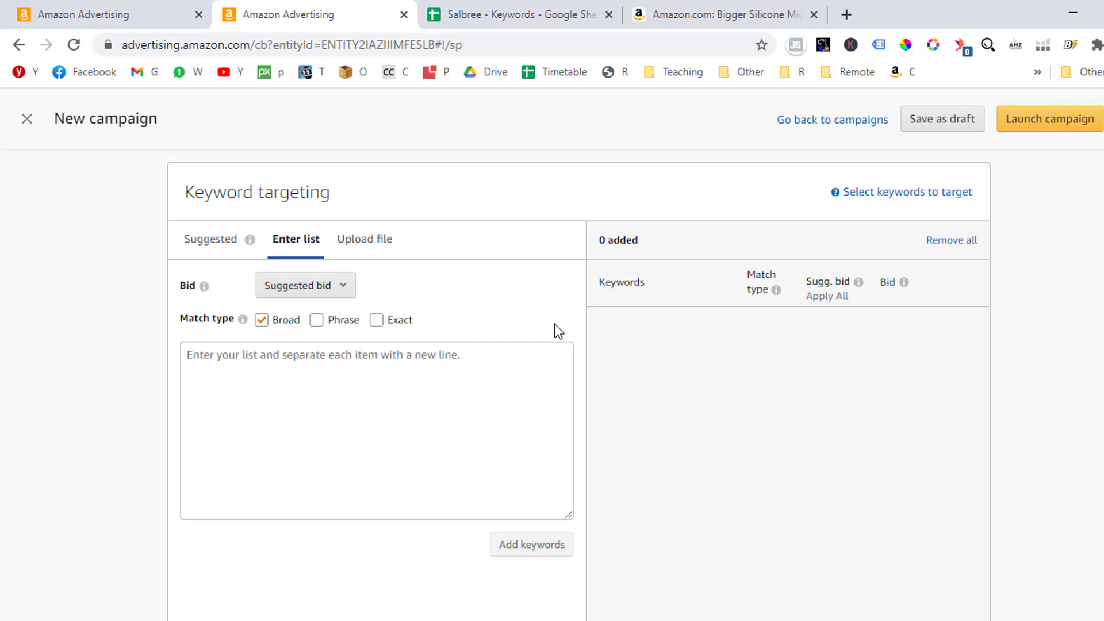
left_click(506, 15)
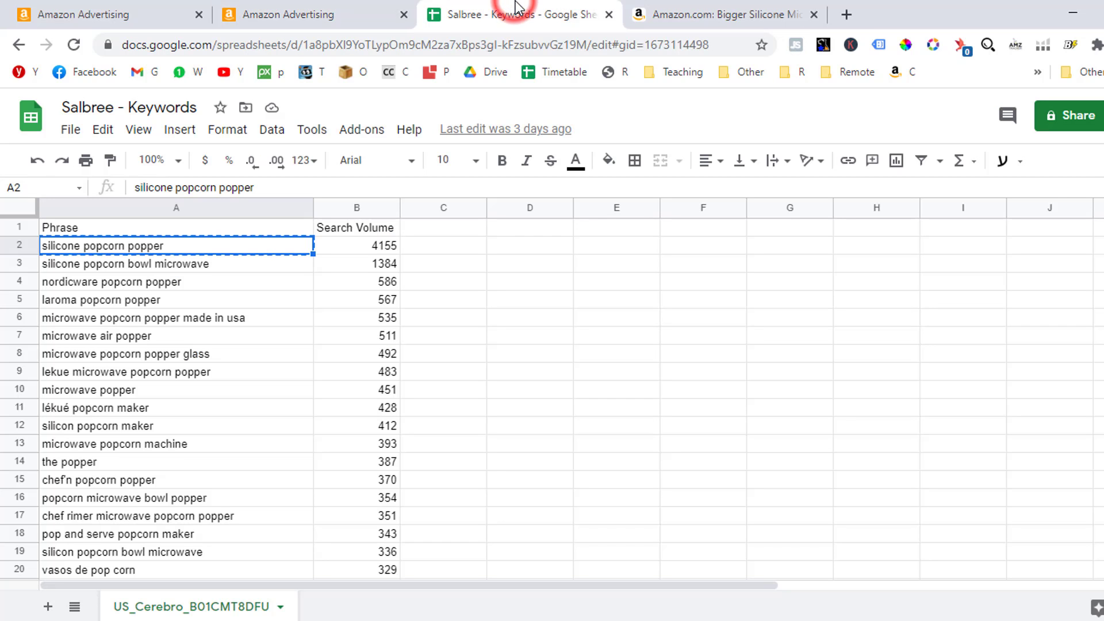
right_click(257, 252)
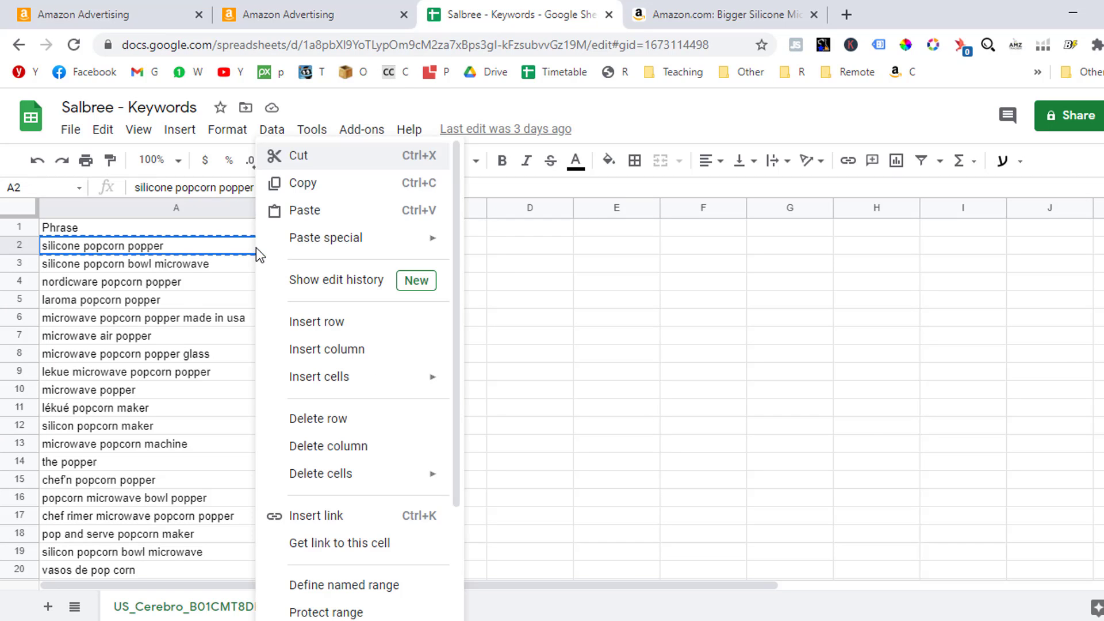
left_click(306, 183)
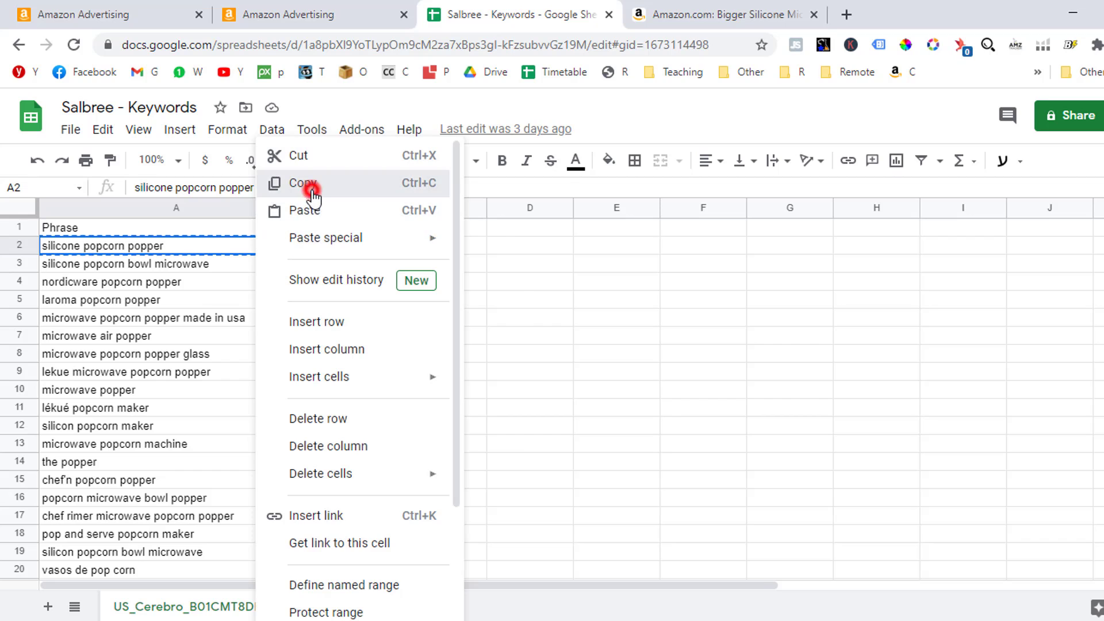
left_click(341, 17)
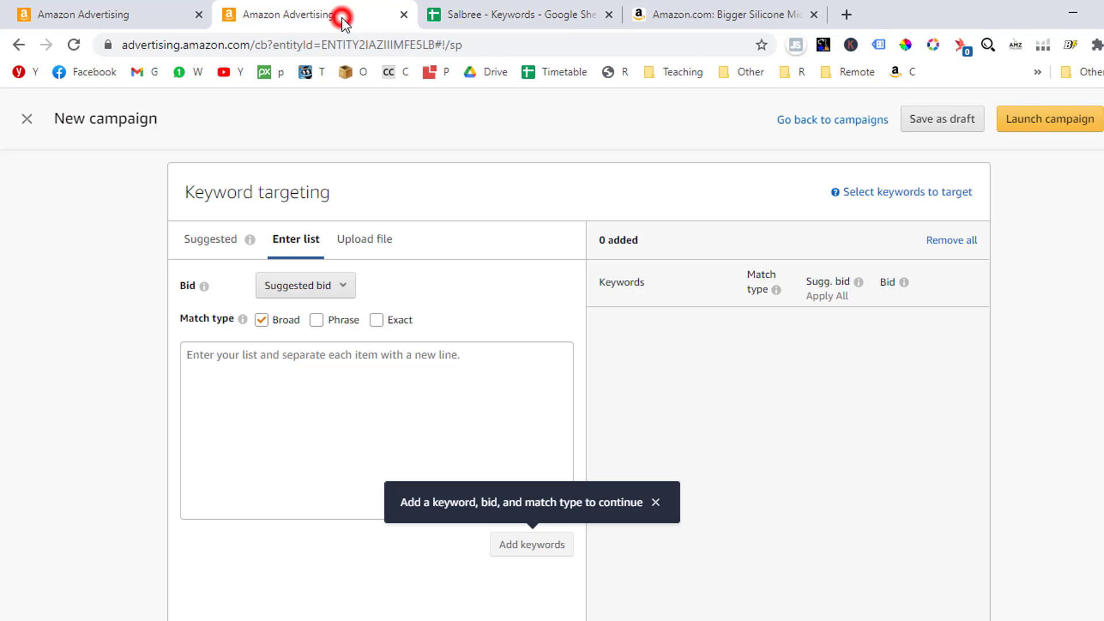
Step: Paste 'silicone popcorn popper' into the keyword box and add it as a Broad keyword at $0.81
left_click(374, 360)
right_click(374, 364)
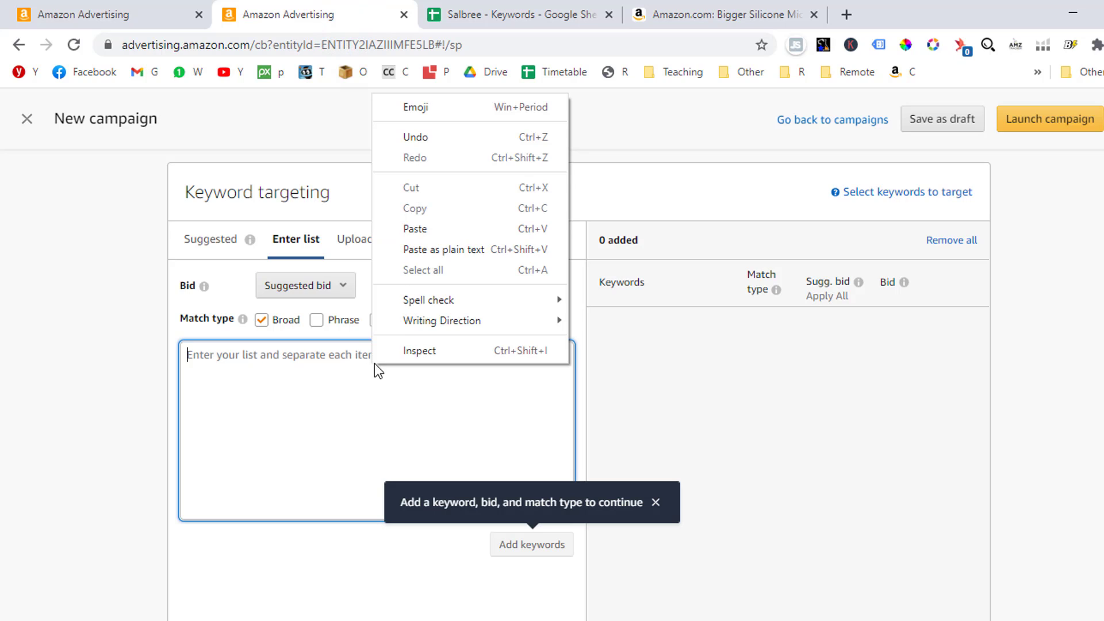
left_click(415, 229)
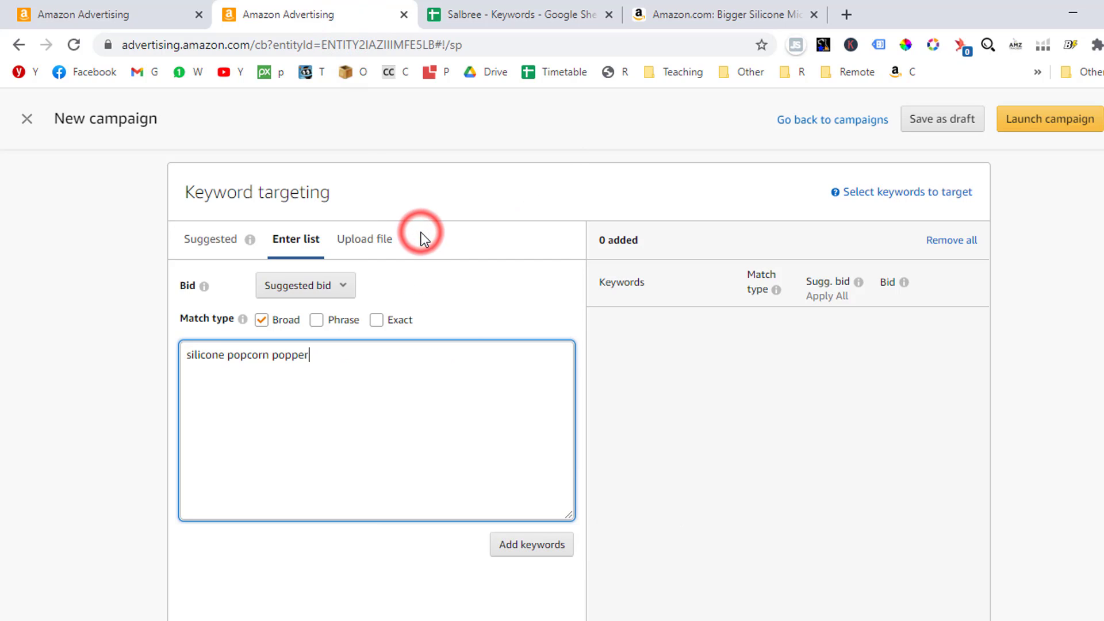
left_click(525, 545)
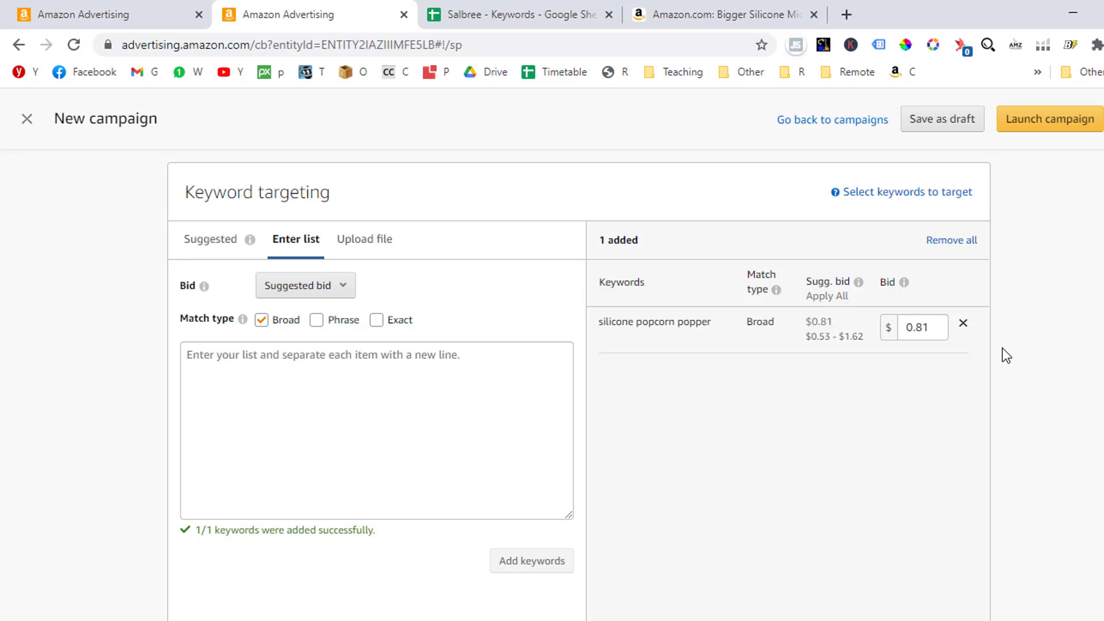
Step: Launch the Silicone Popcorn Popper campaign and check it is listed as Delivering in Campaign Manager
scroll(1090, 451, "down", 1)
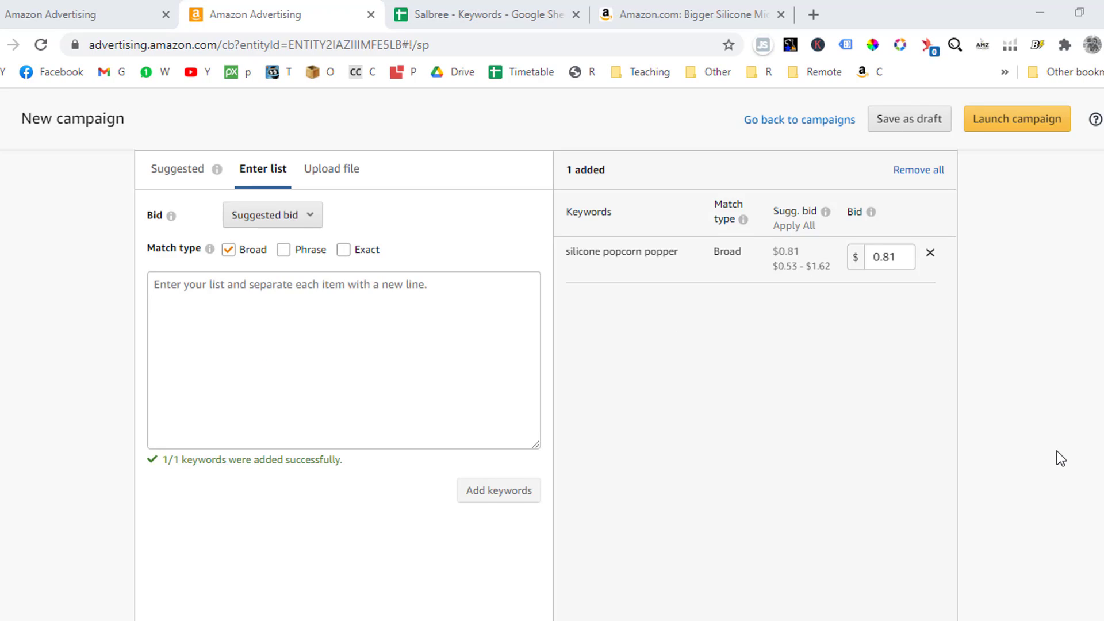
scroll(1057, 452, "down", 5)
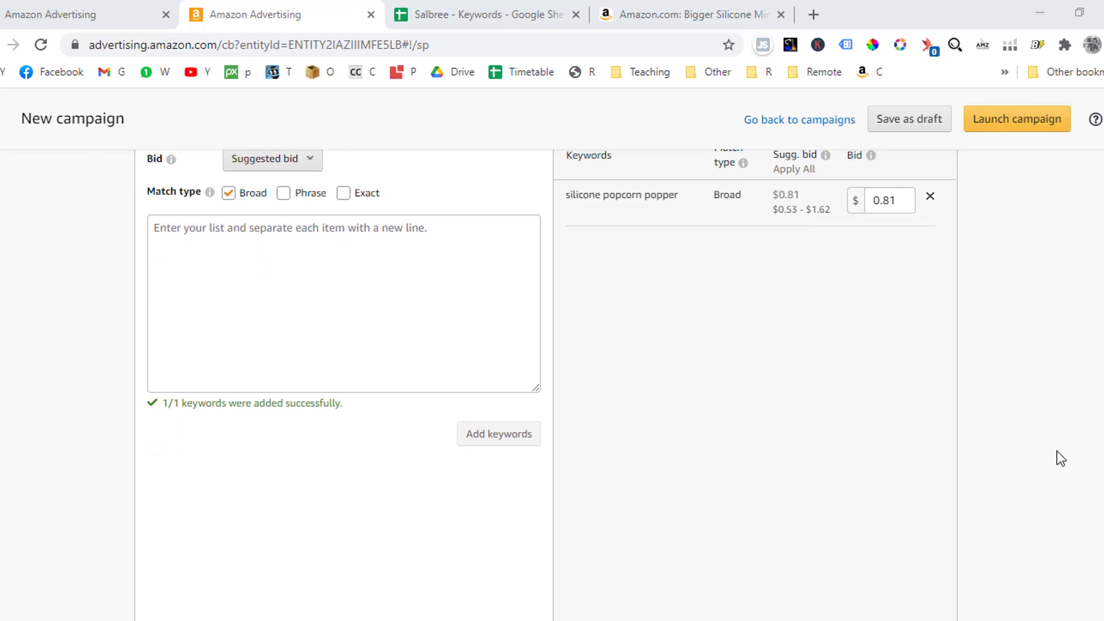
scroll(1057, 451, "down", 2)
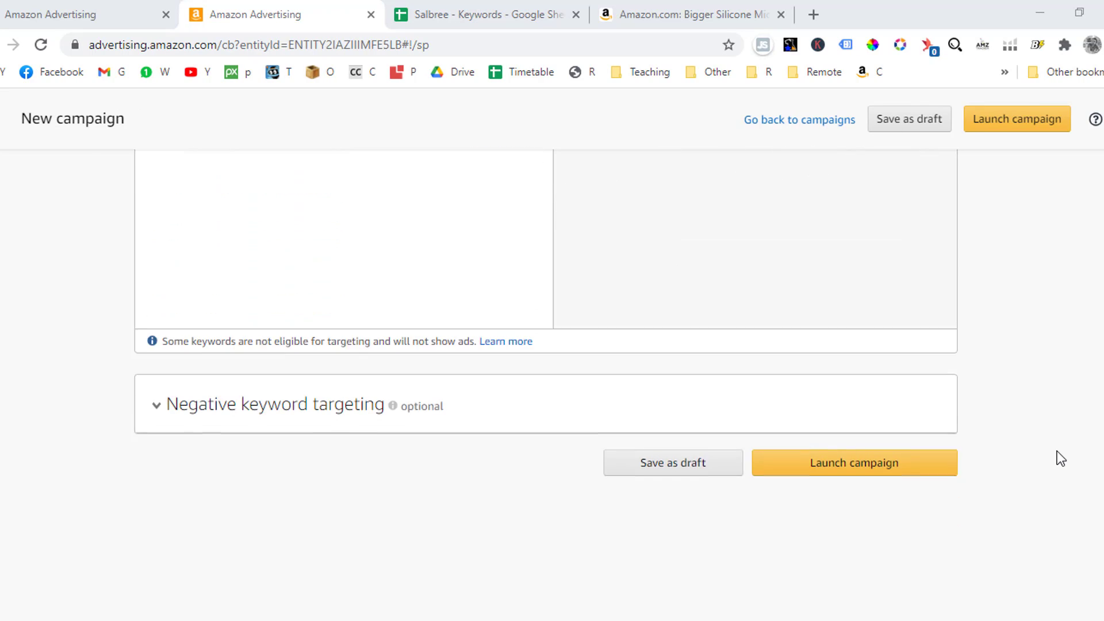
left_click(893, 447)
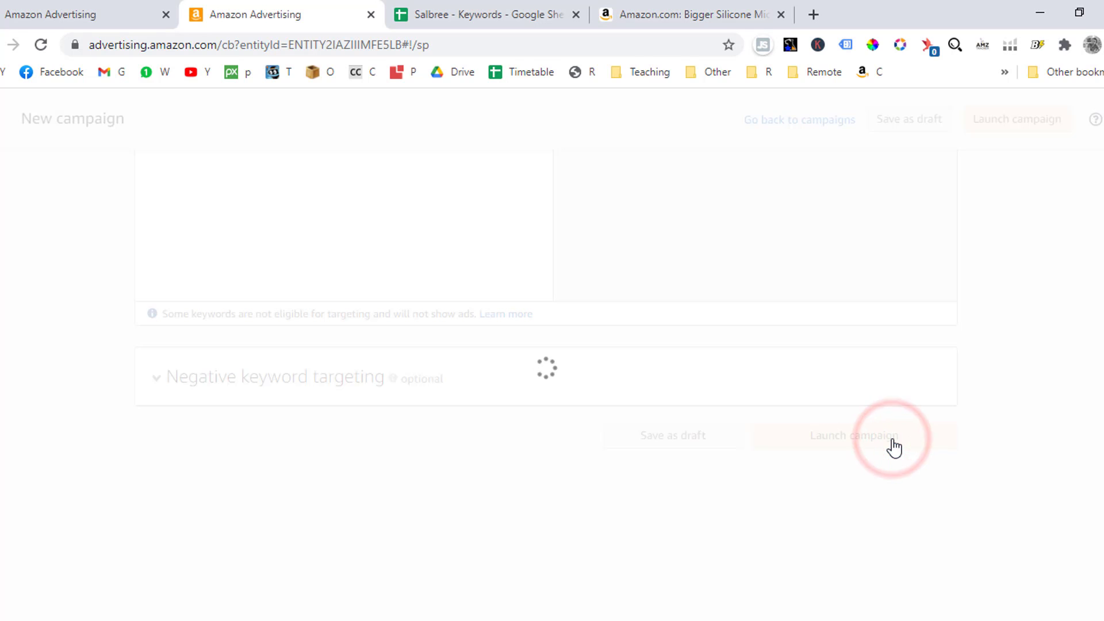
left_click(263, 253)
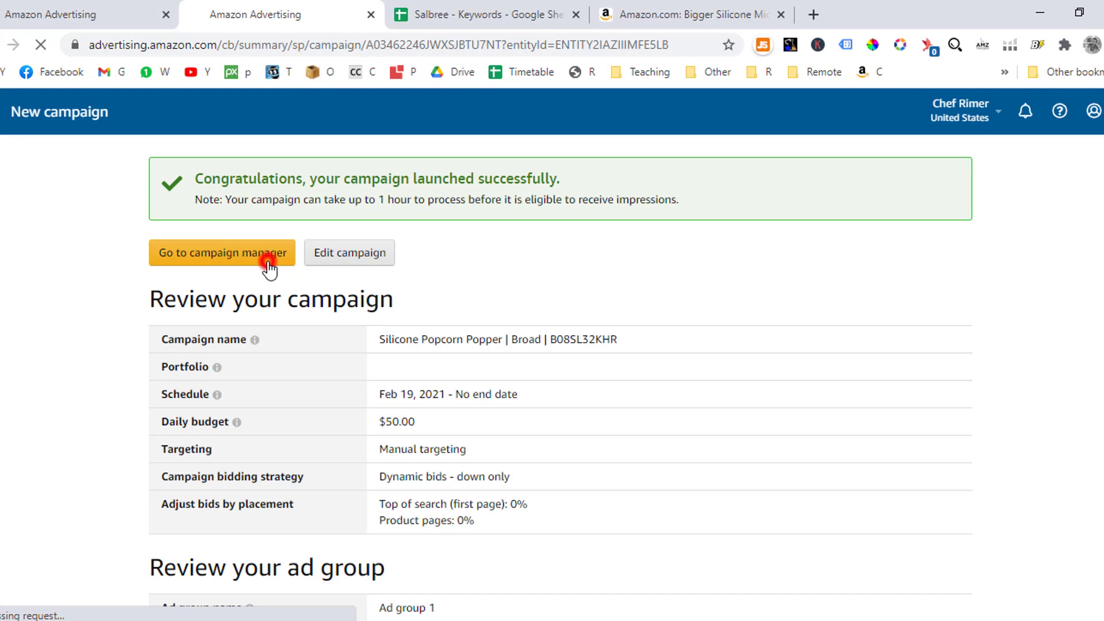
scroll(657, 446, "down", 6)
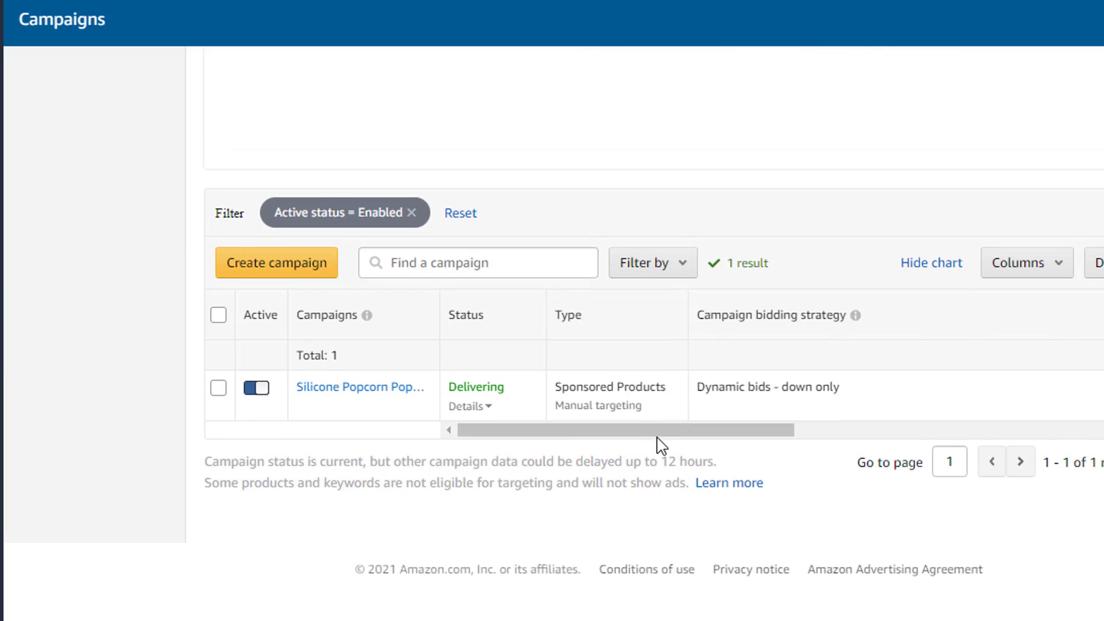